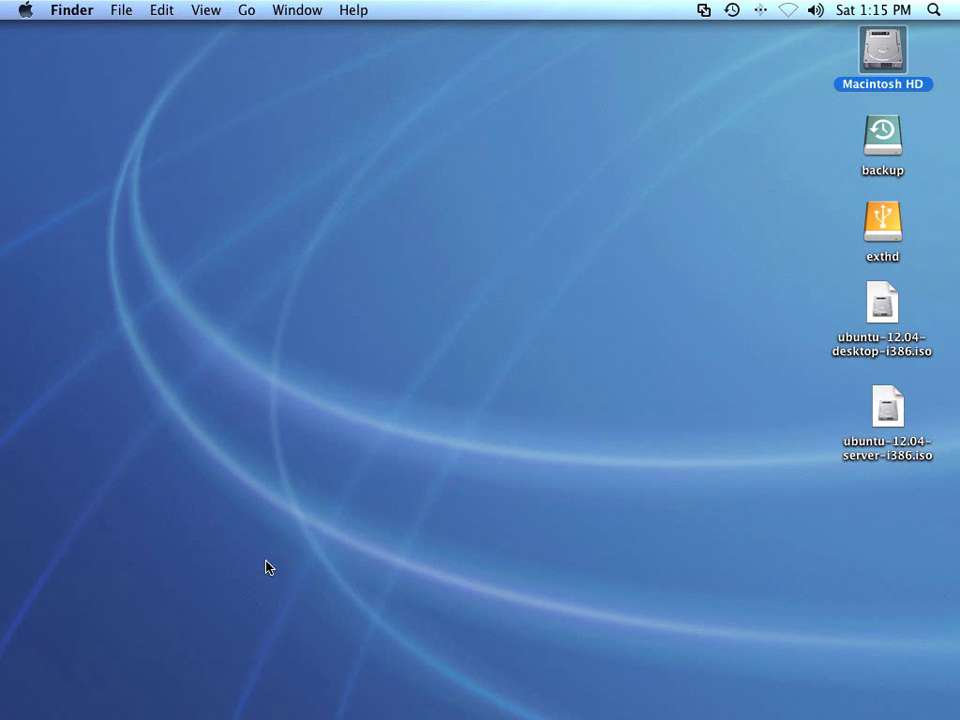
- Switch to Firefox and close the VMware Fusion tab, leaving the Get Ubuntu page
mouse_move(212, 708)
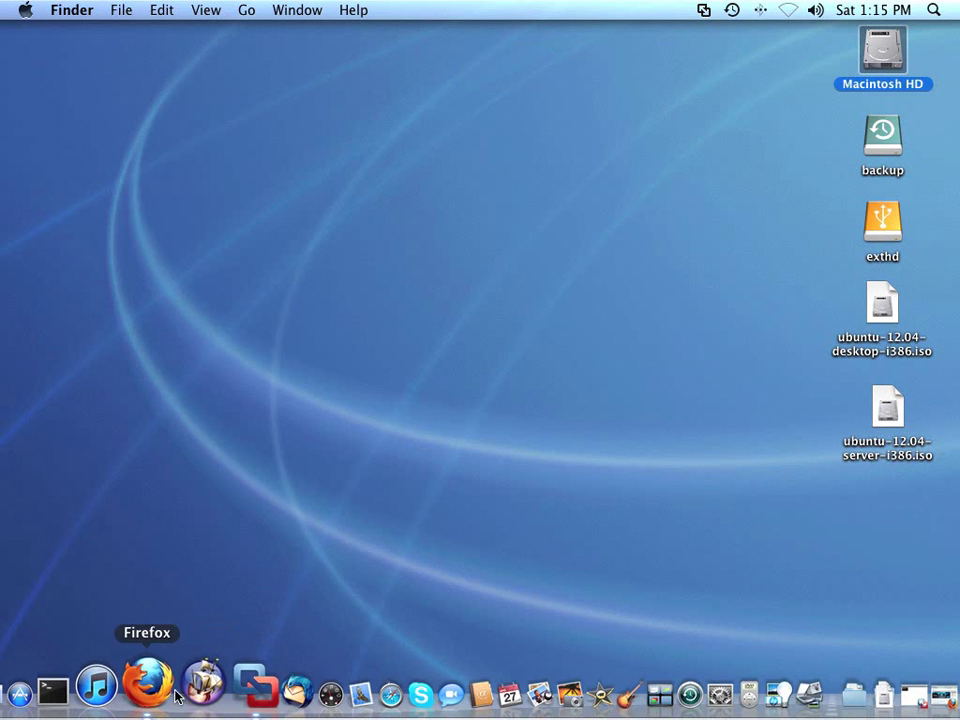
left_click(168, 694)
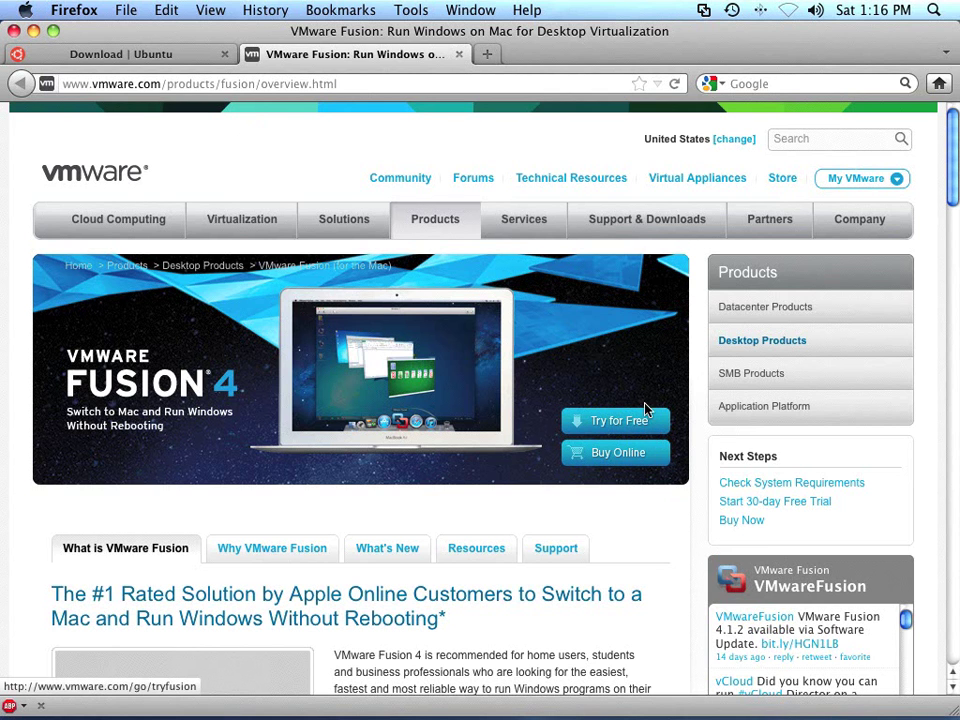
left_click(461, 55)
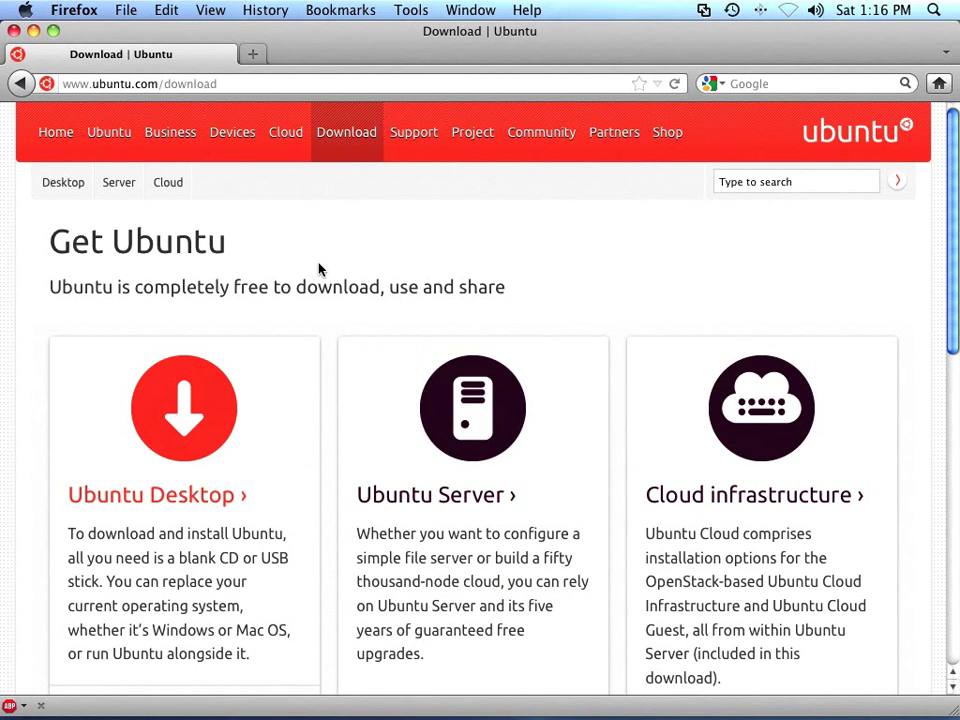
- Open the Ubuntu Desktop 12.04 LTS download page from the Get Ubuntu page
scroll(319, 268, "down", 2)
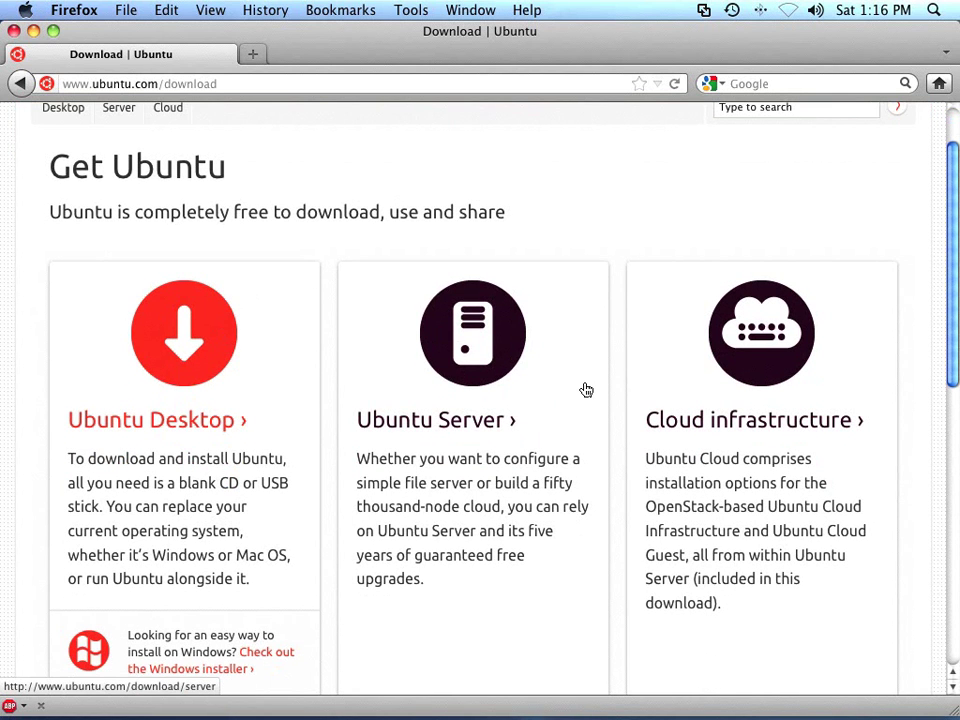
scroll(586, 390, "down", 5)
scroll(586, 390, "up", 2)
scroll(586, 390, "up", 3)
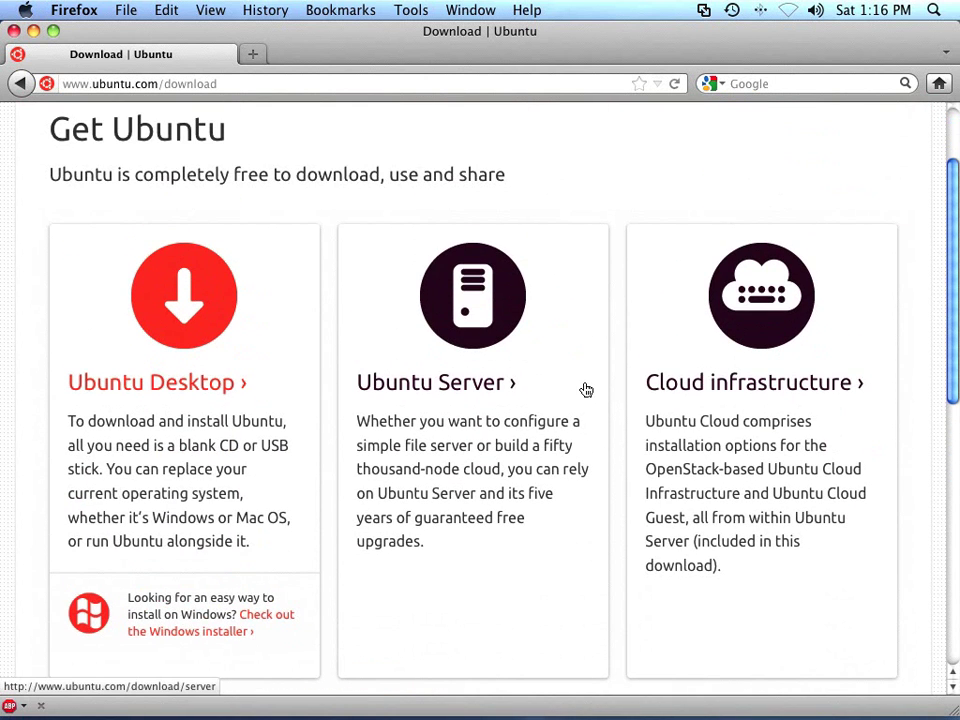
left_click(202, 304)
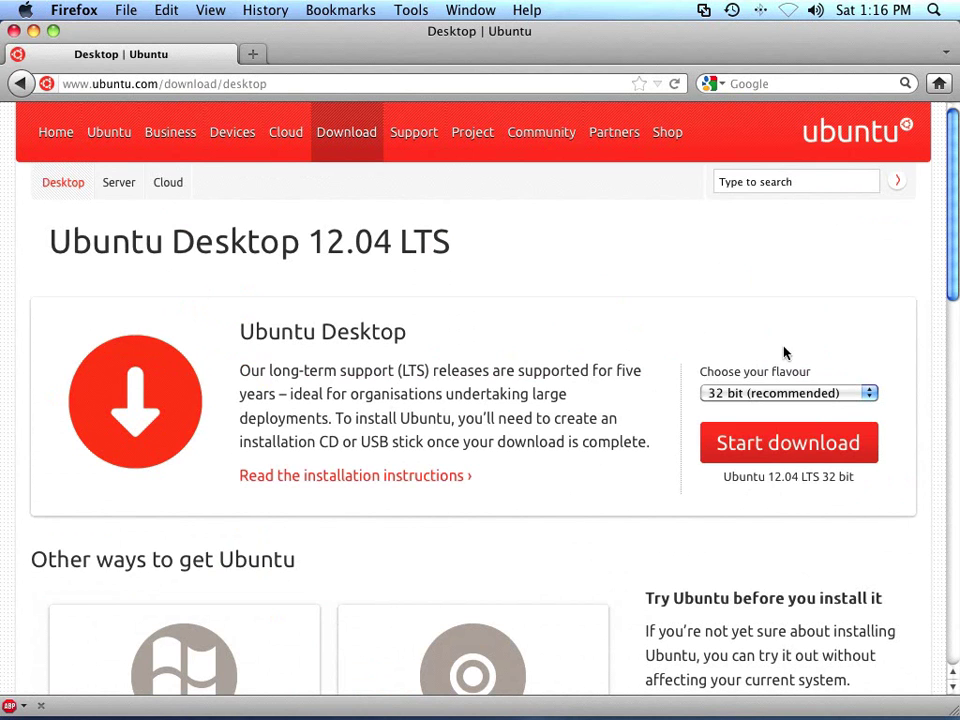
left_click(870, 394)
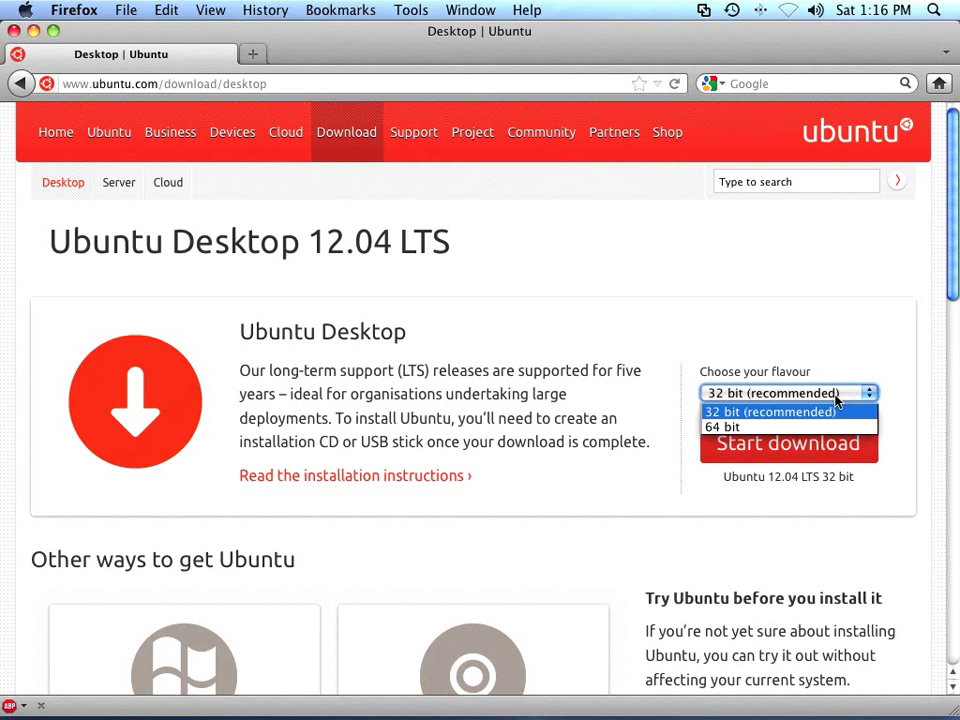
left_click(786, 413)
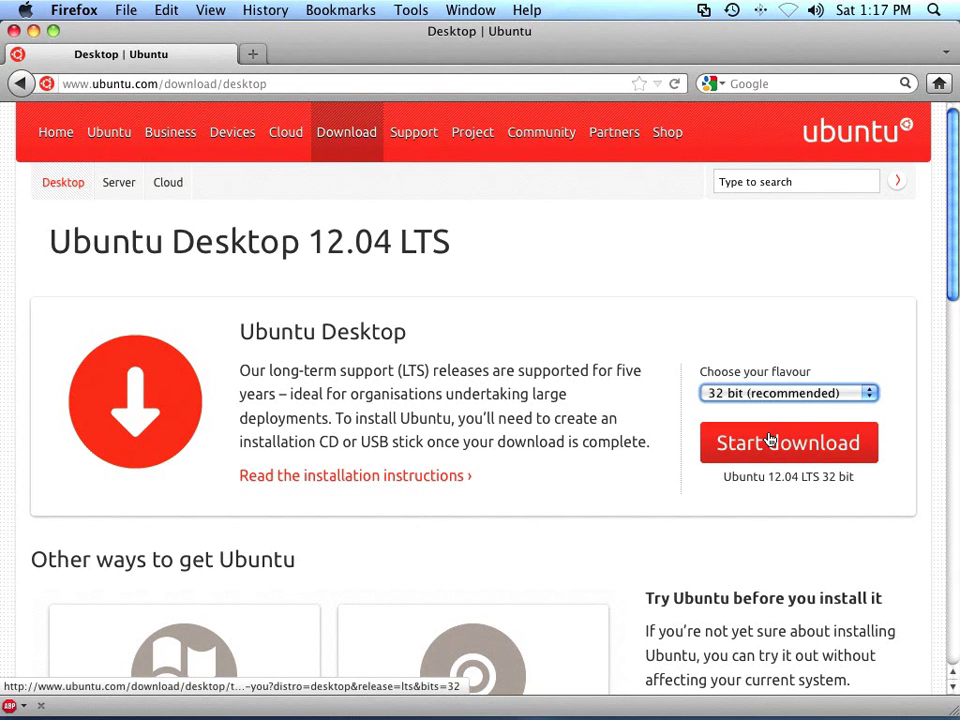
- Quit Firefox and launch VMware Fusion to show the Virtual Machine Library with Ubuntu1204s
left_click(13, 31)
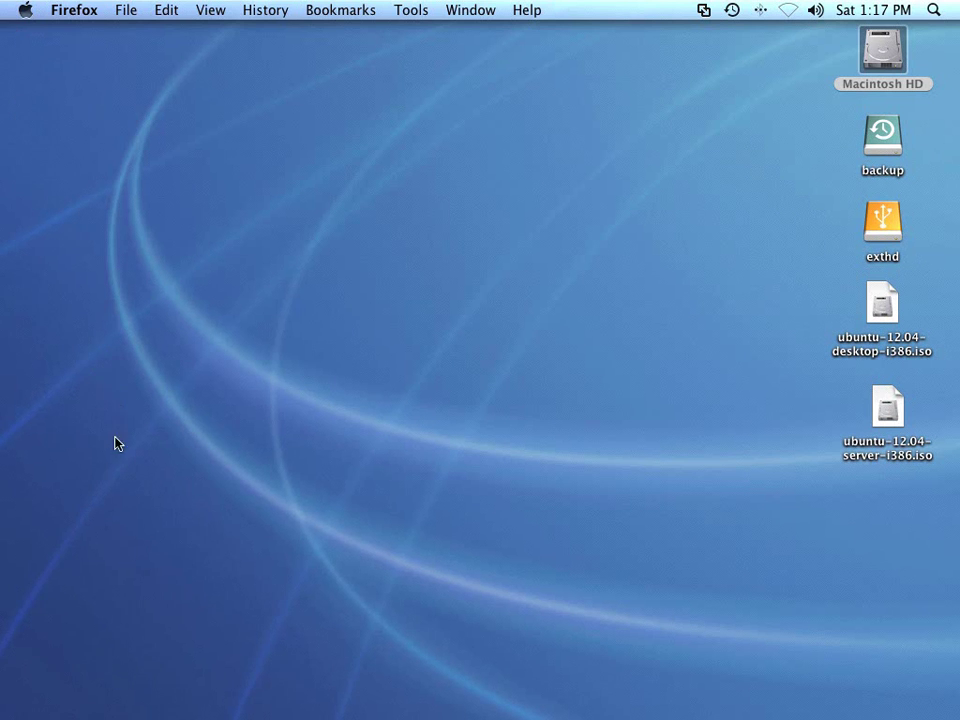
mouse_move(190, 700)
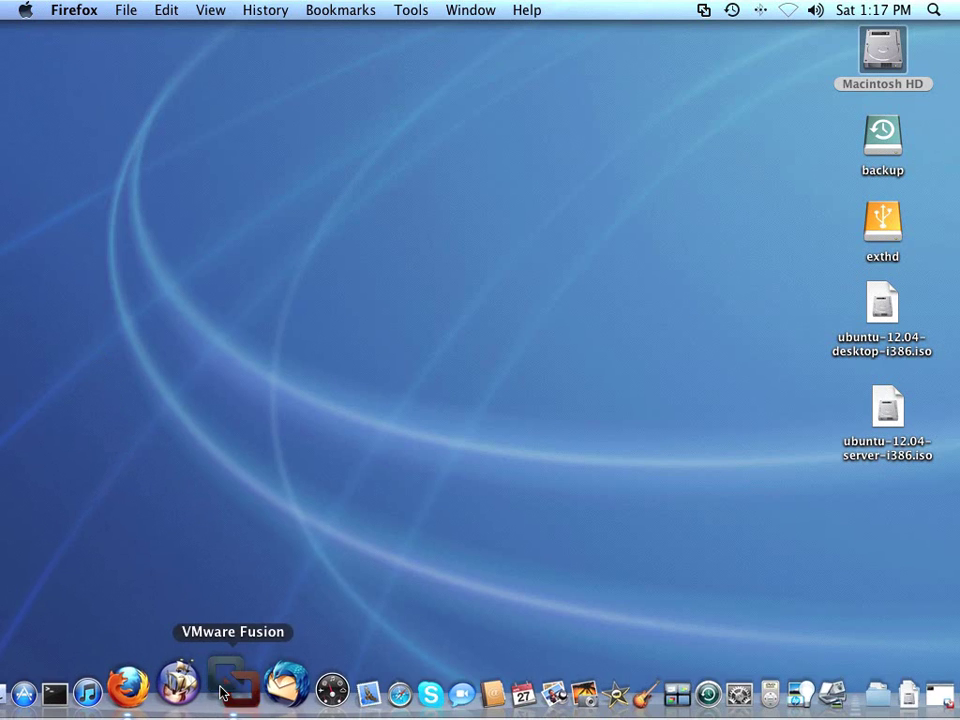
left_click(222, 690)
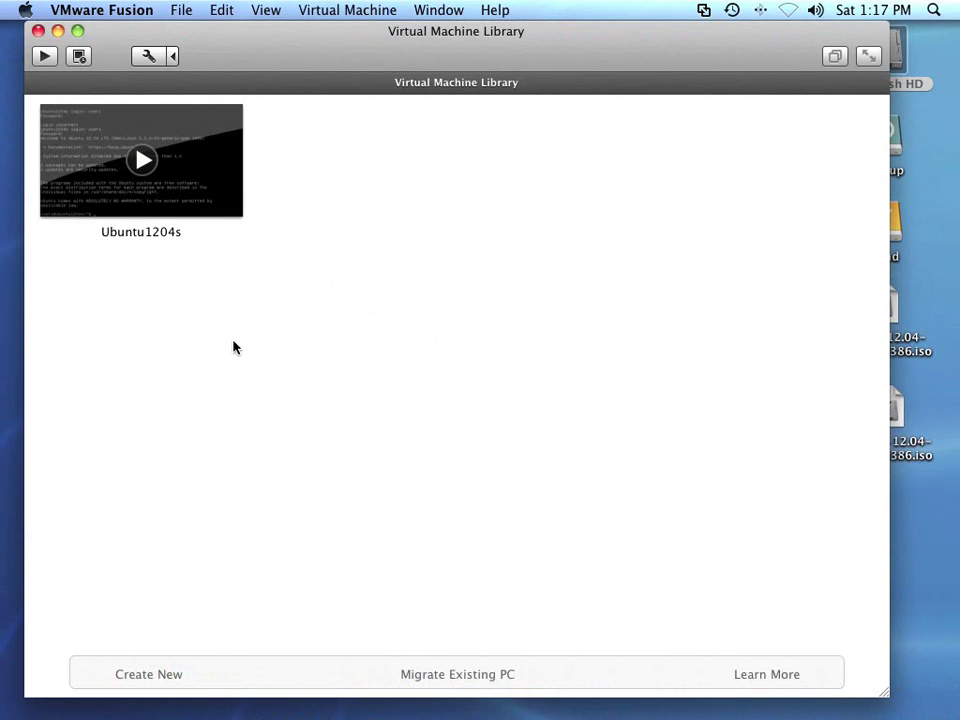
- Start a new virtual machine via File > New, continuing without a disc to Installation Media
left_click(183, 14)
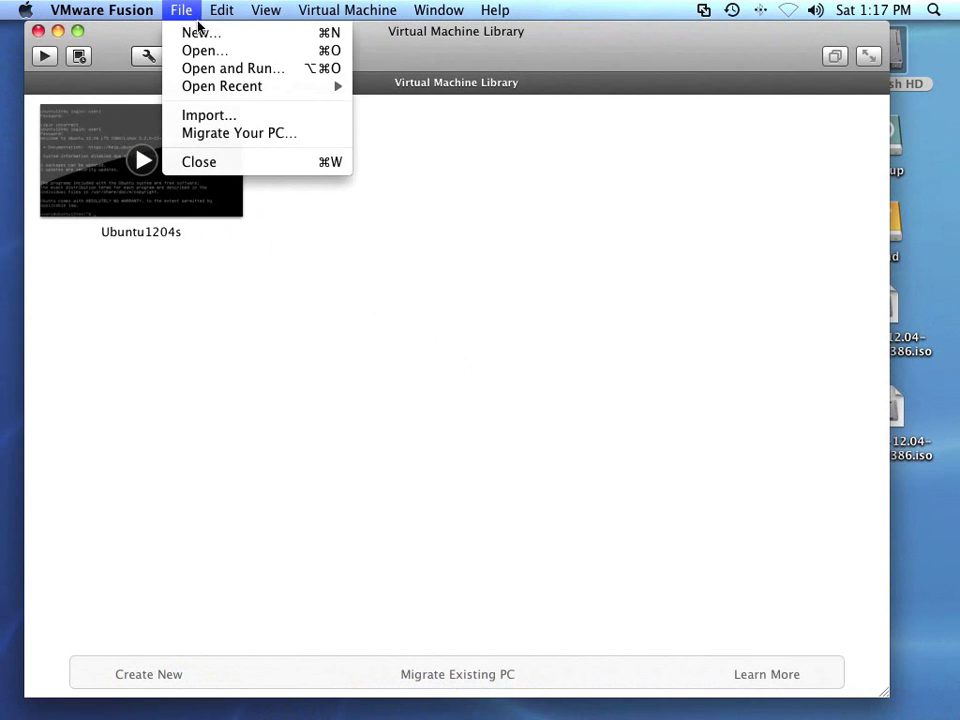
left_click(200, 34)
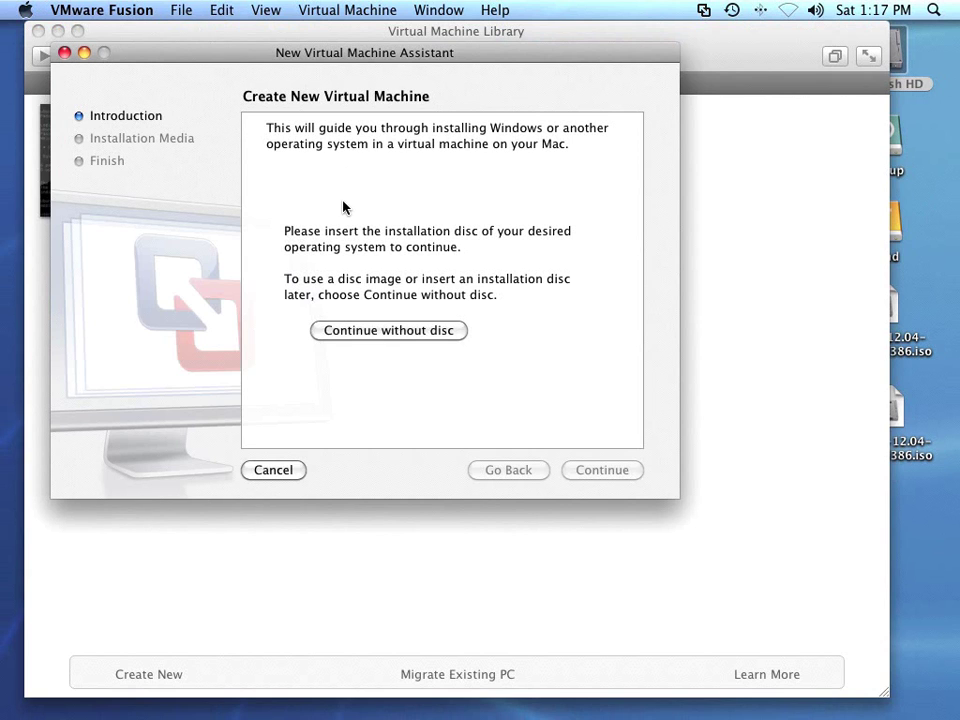
left_click(395, 331)
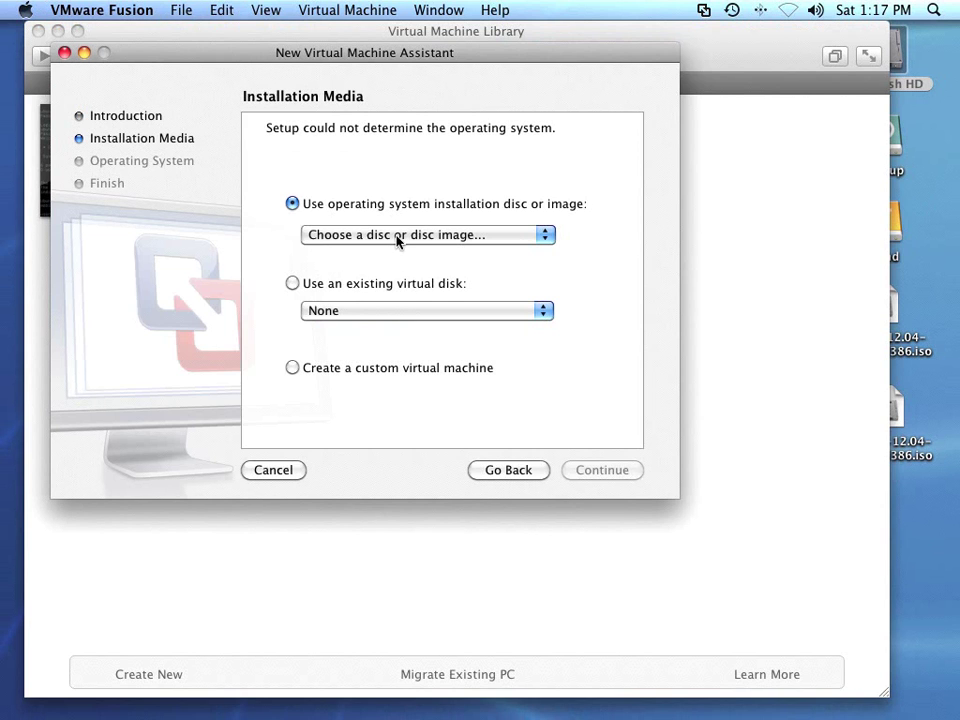
left_click(397, 241)
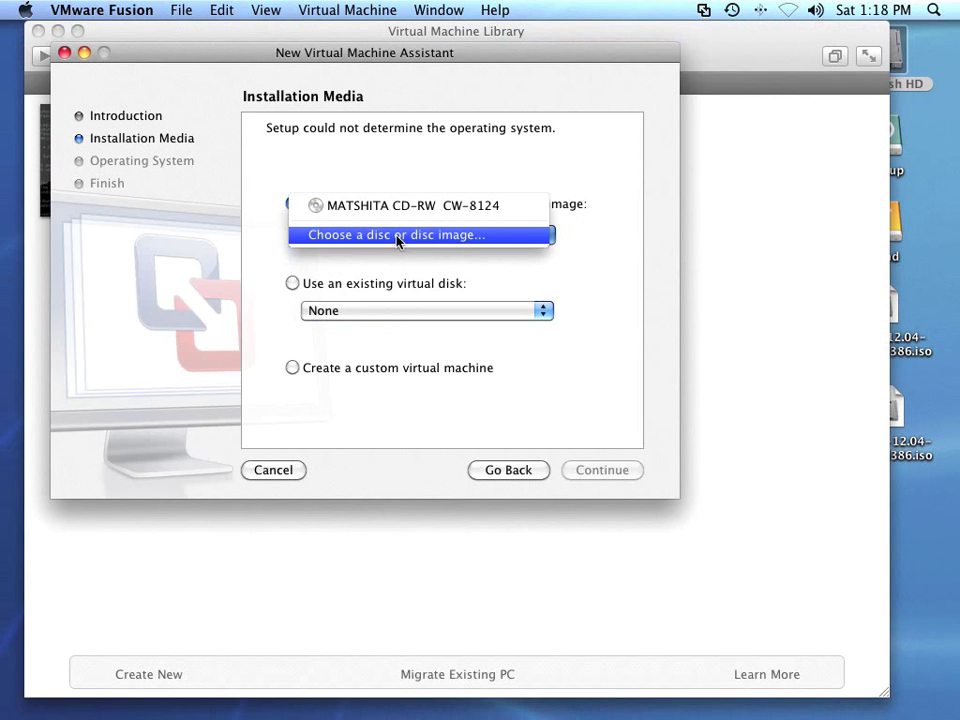
- Use ubuntu-12.04-desktop-i386.iso from the Desktop as the installation disc image
left_click(397, 236)
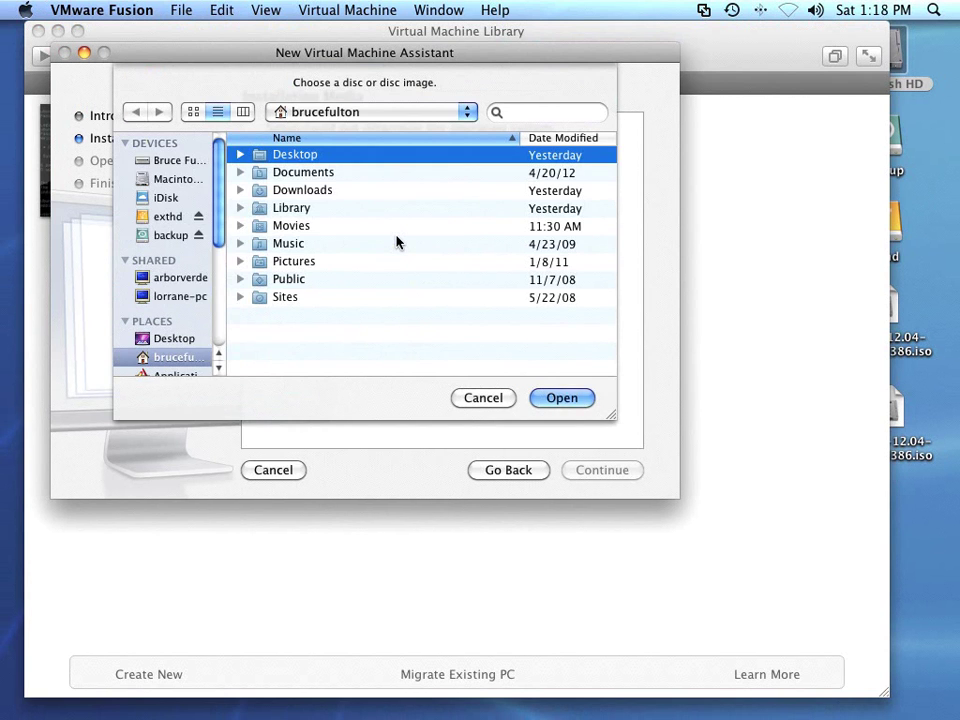
left_click(172, 340)
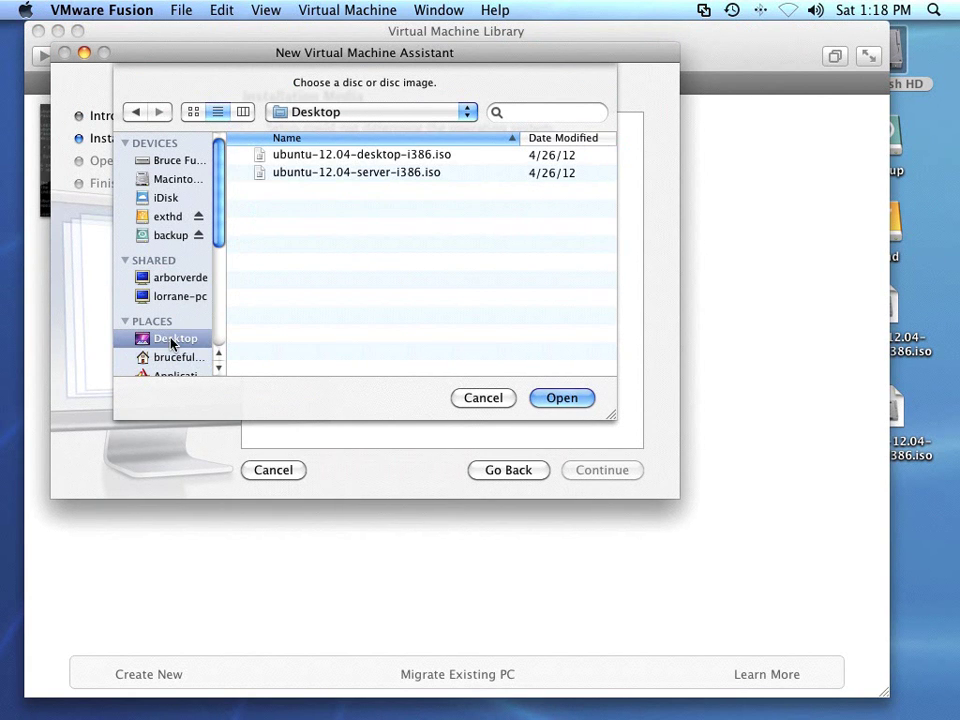
left_click(344, 158)
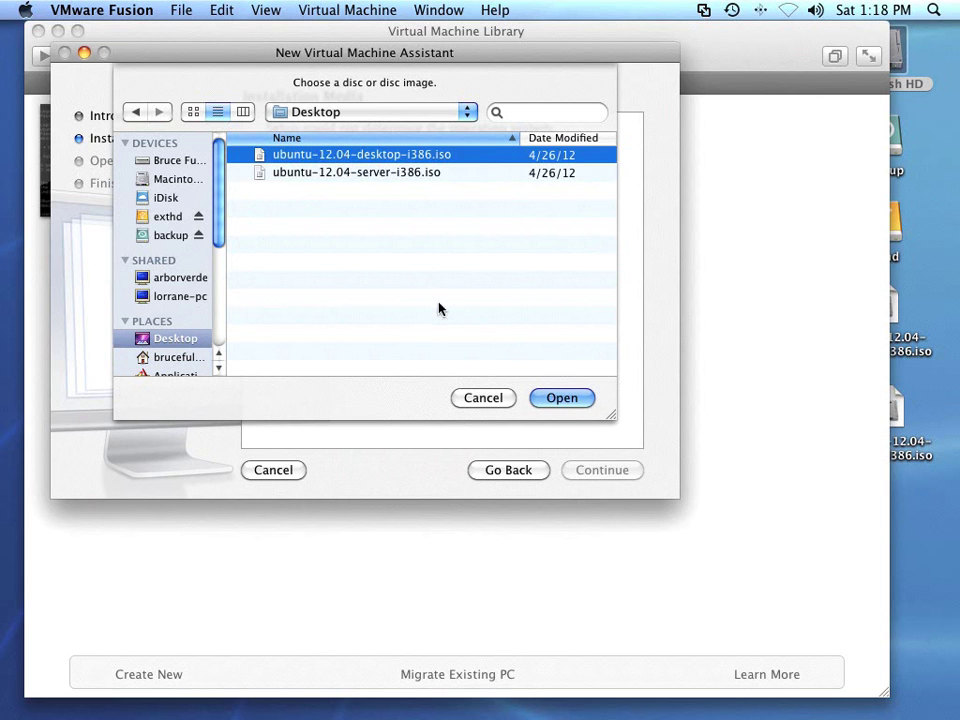
left_click(562, 398)
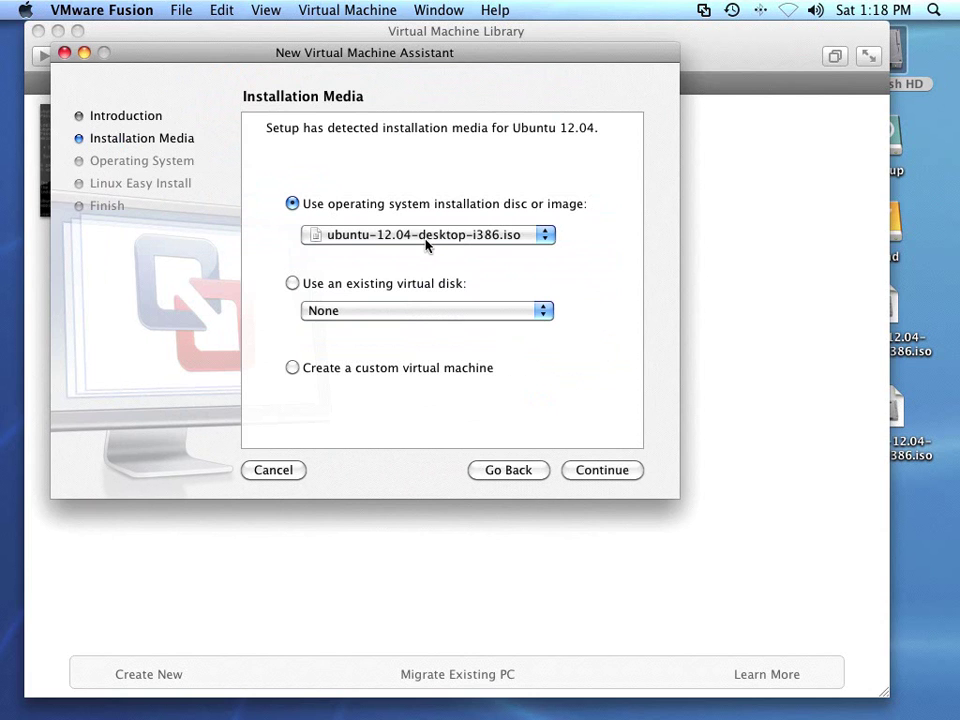
- Continue to the operating system step, keeping Linux as the system and Ubuntu as the version
left_click(605, 470)
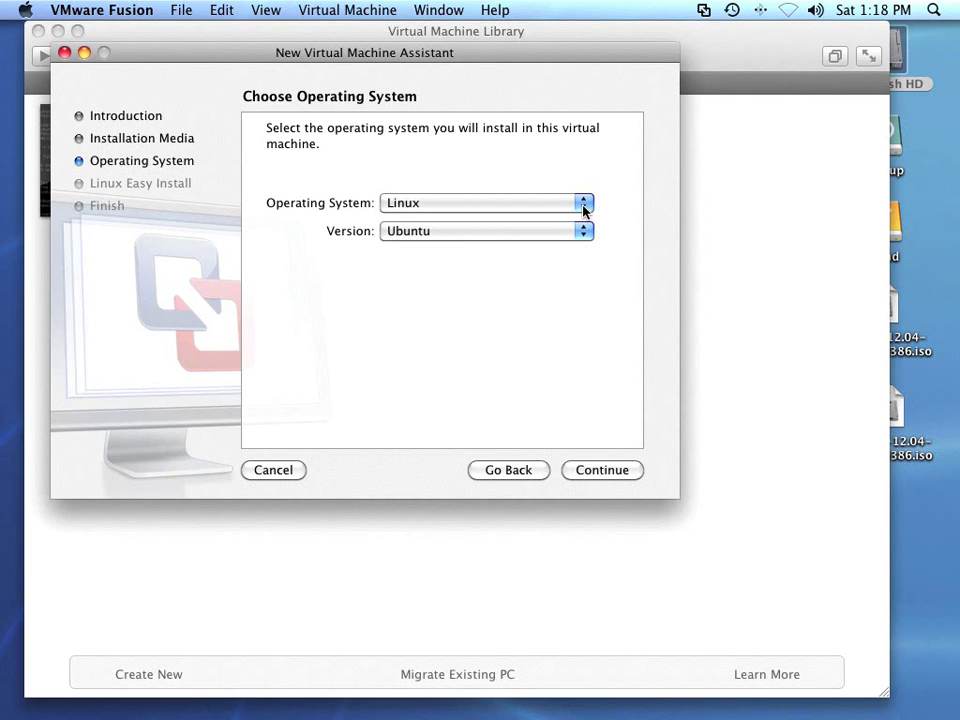
left_click(584, 205)
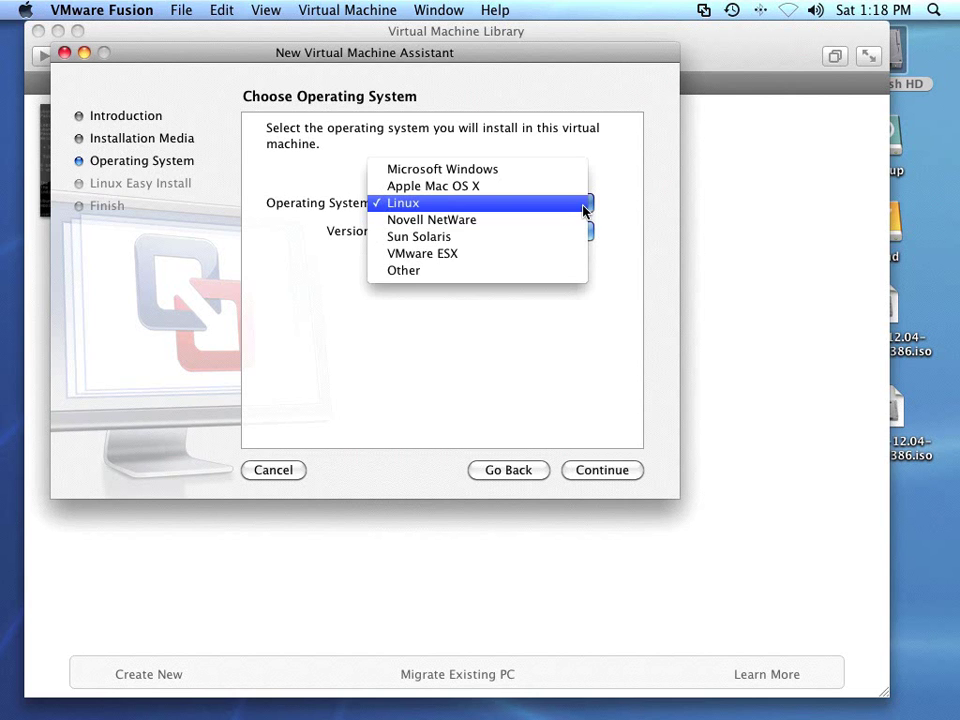
left_click(584, 205)
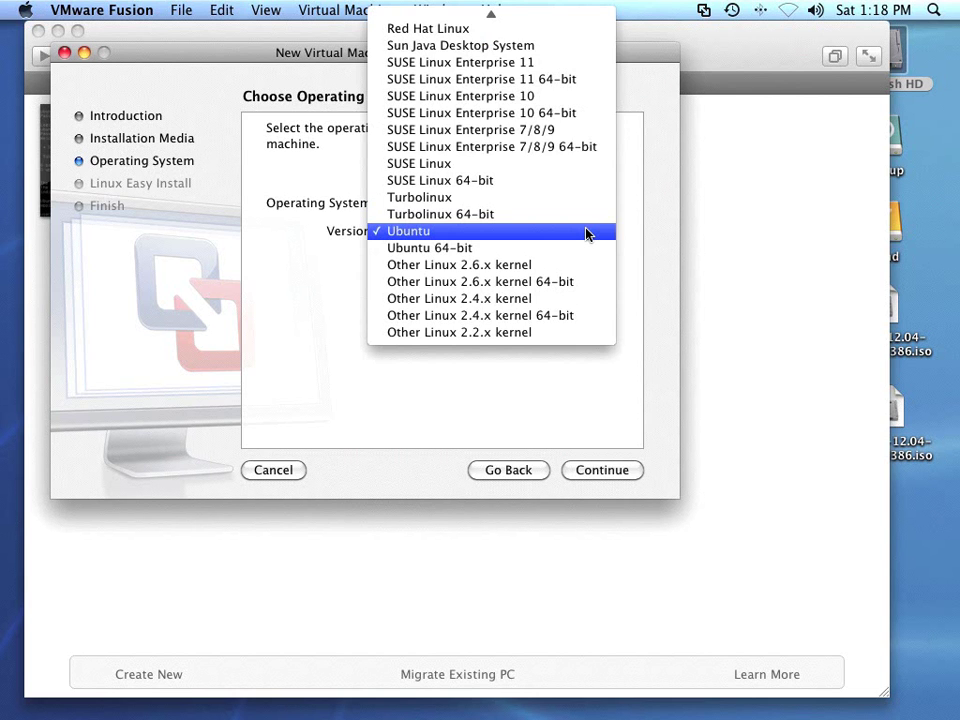
left_click(587, 234)
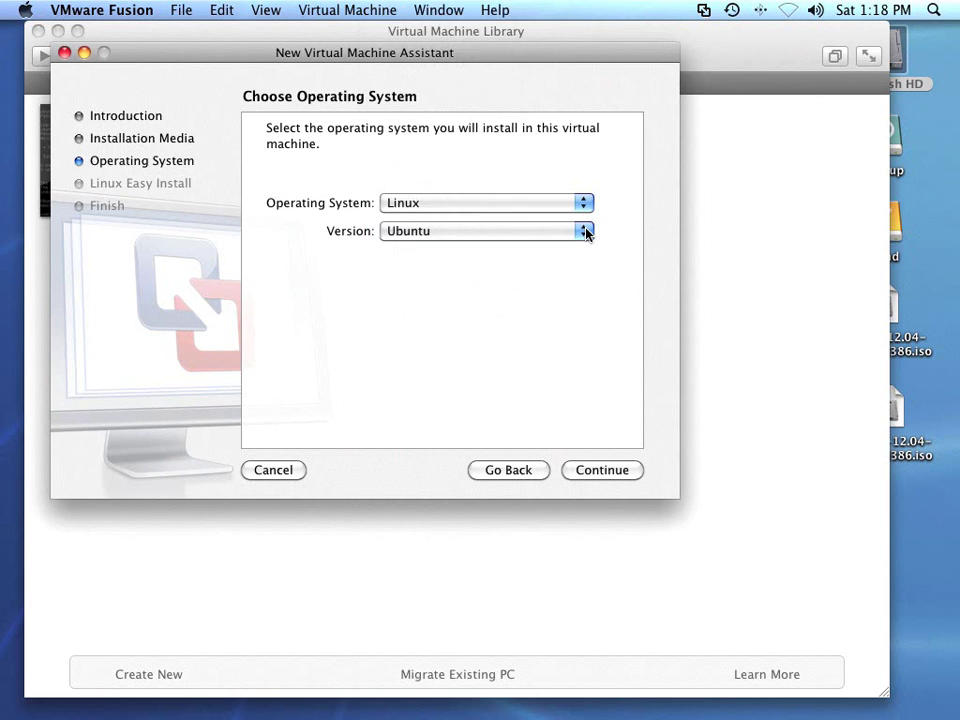
- In Linux Easy Install, set both the display name and account name to user1
left_click(604, 469)
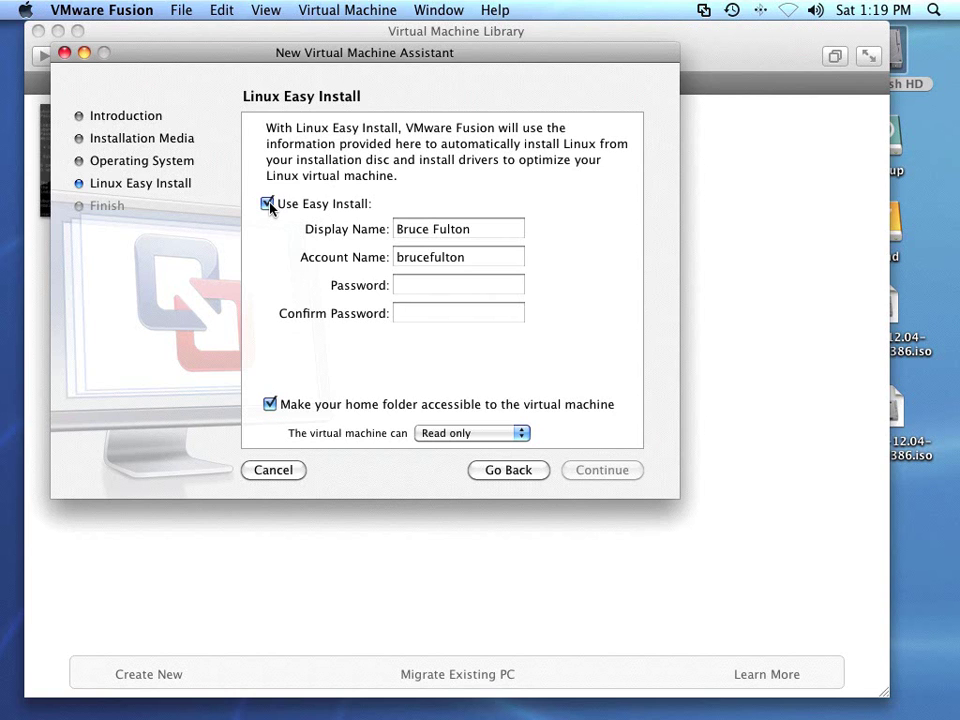
left_click_drag(497, 229, 397, 231)
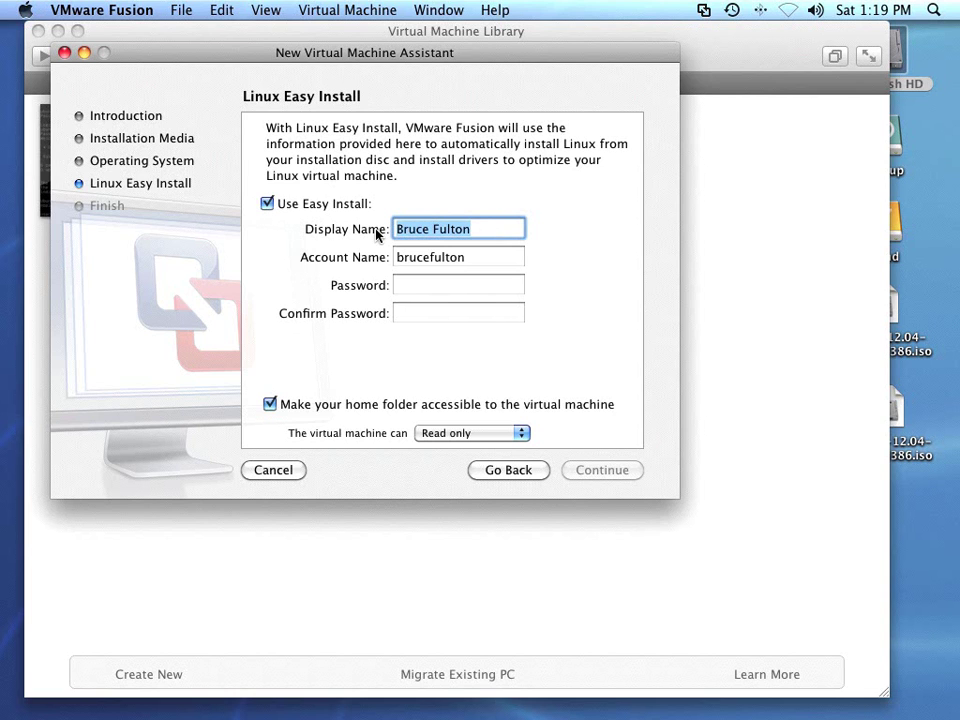
type("user1")
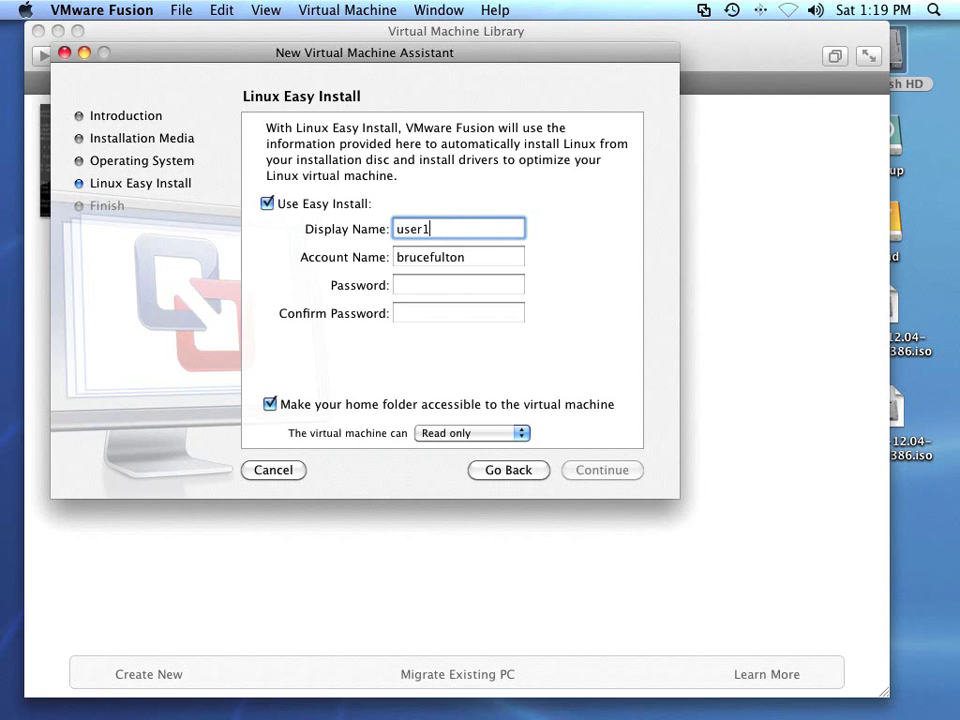
key("Tab")
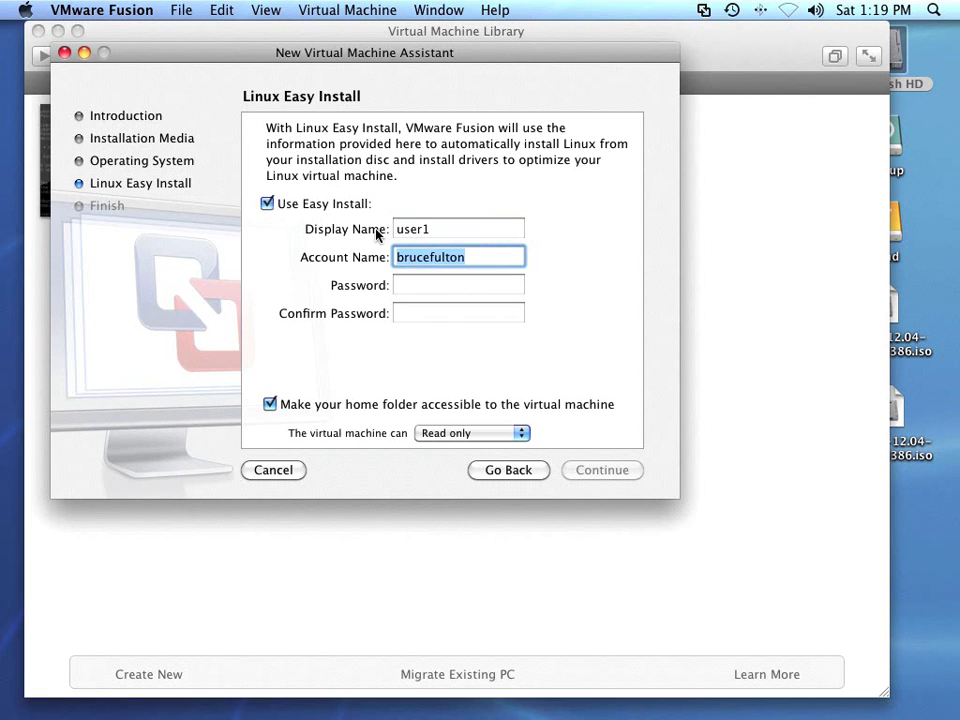
type("user1")
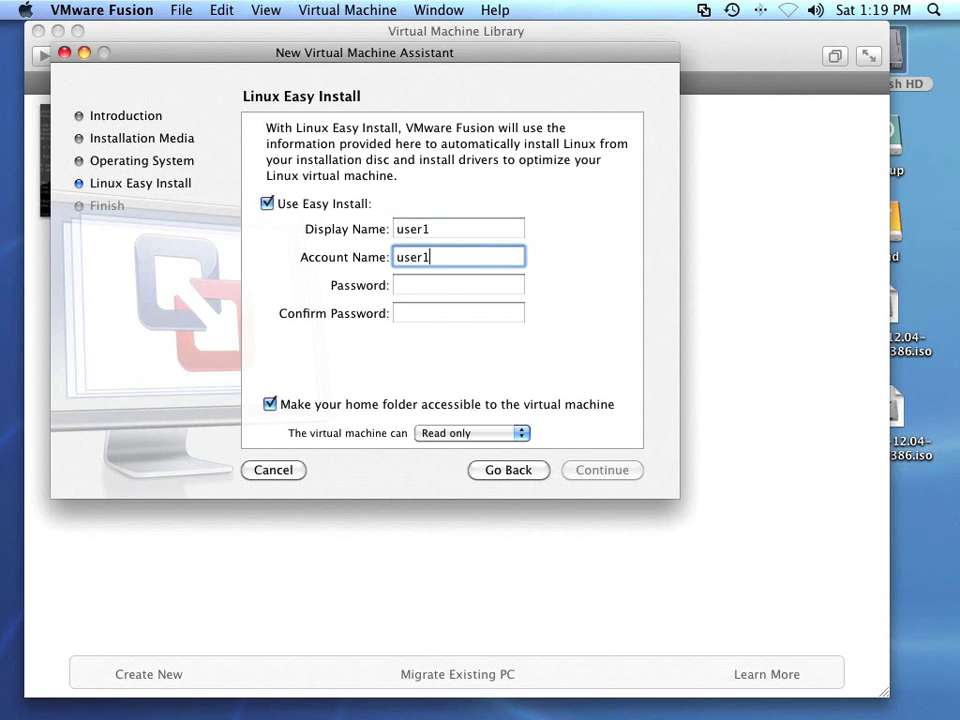
- Enter and confirm the account password, disable Mac home folder sharing, and continue to the summary
key("Tab")
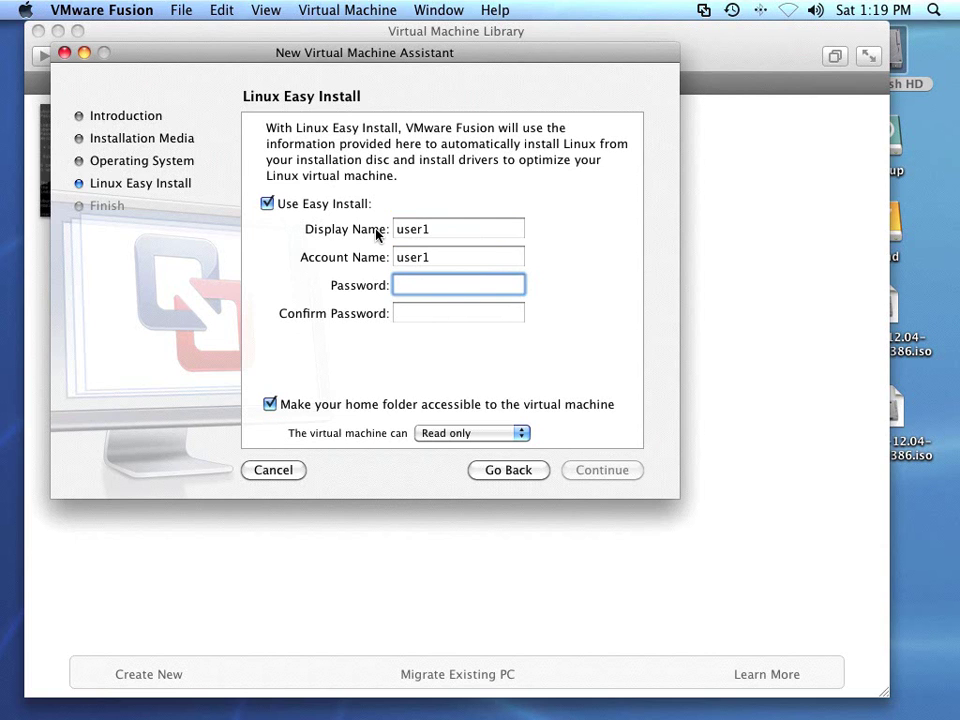
type("user1ord")
key("Tab")
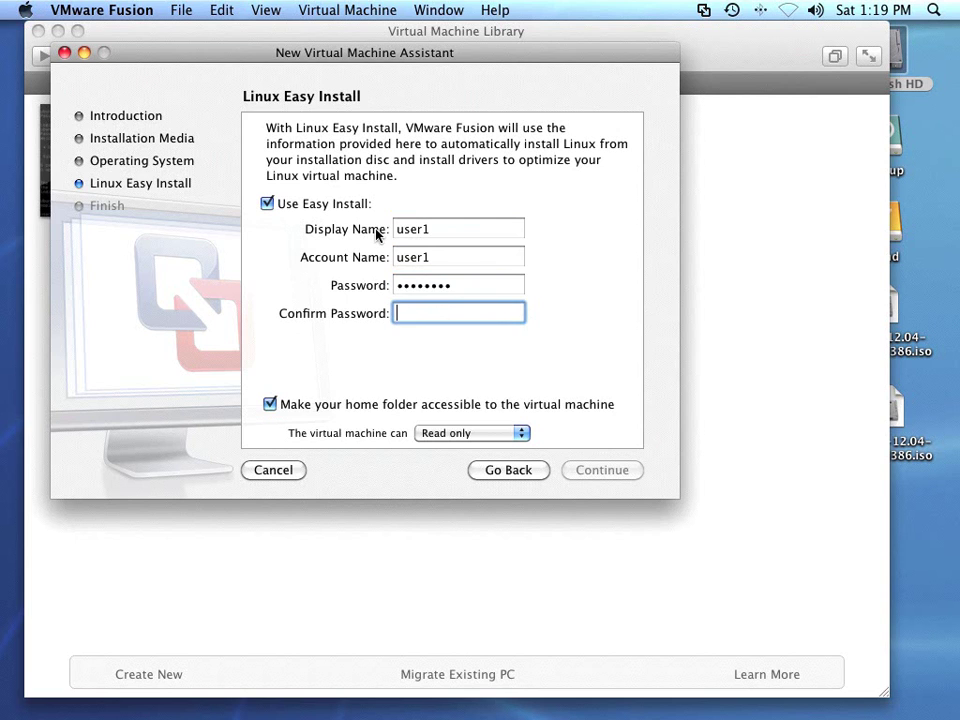
type("password")
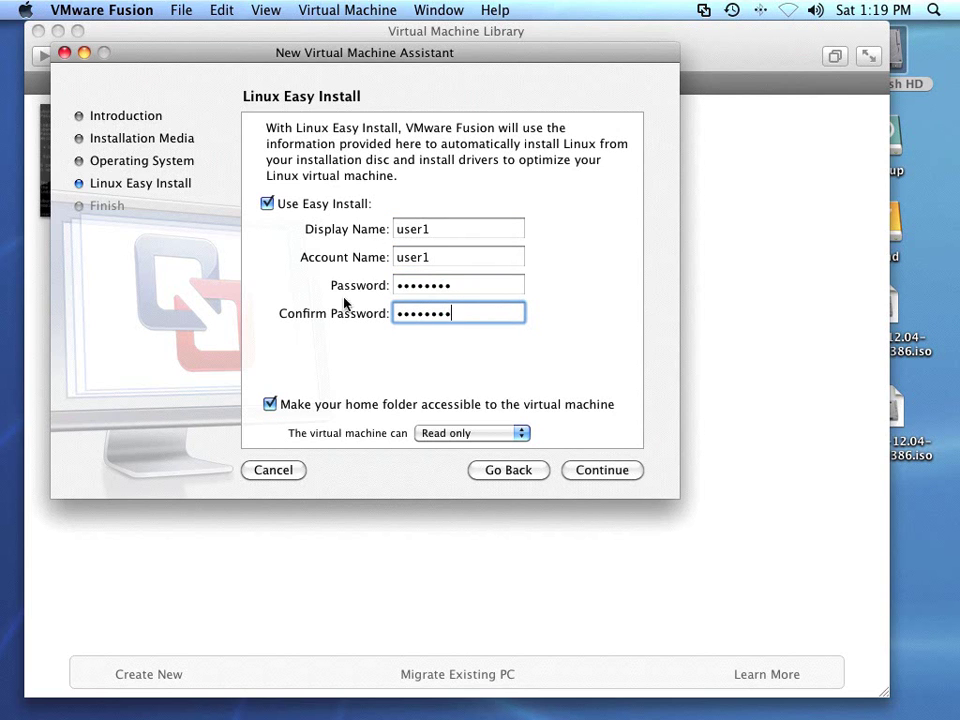
left_click(272, 405)
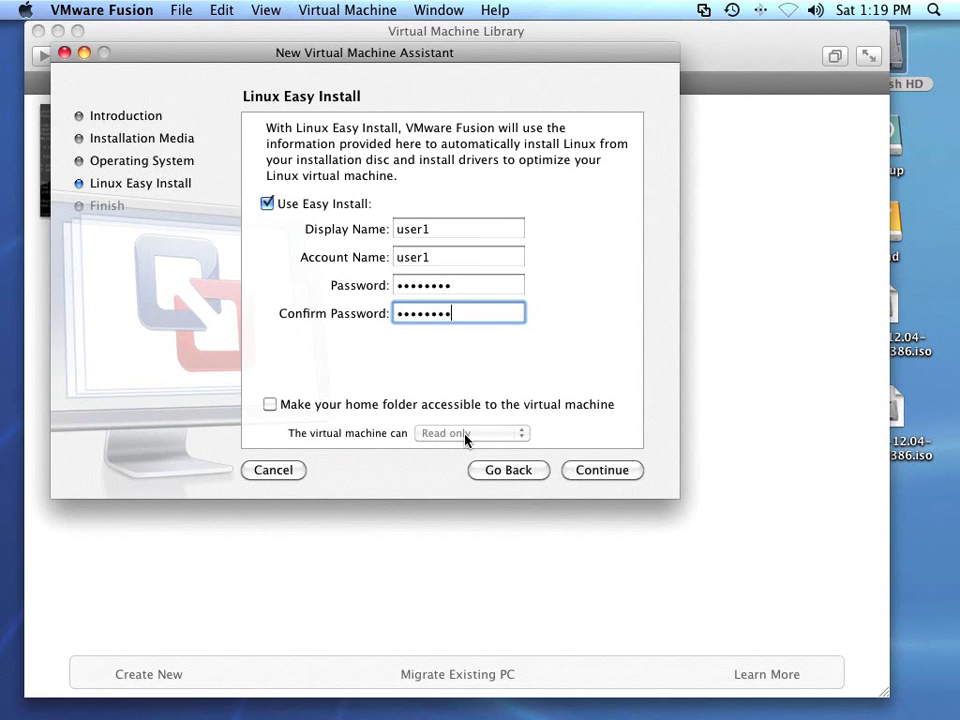
left_click(609, 470)
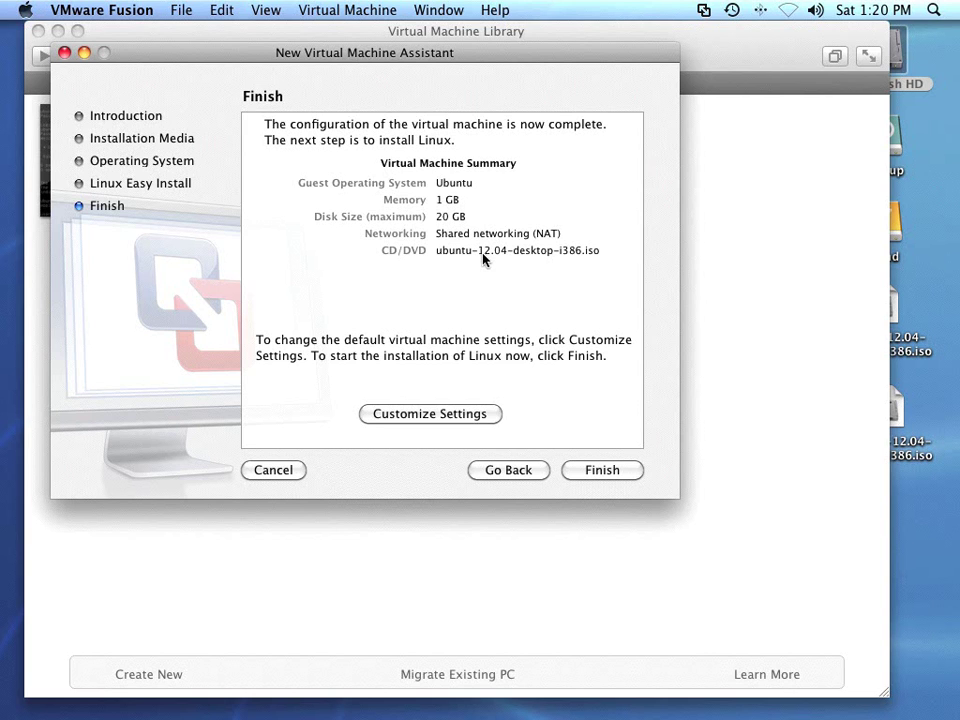
- Finish the assistant and save the machine as Ubuntu1204d in the Virtual Machines folder
left_click(603, 471)
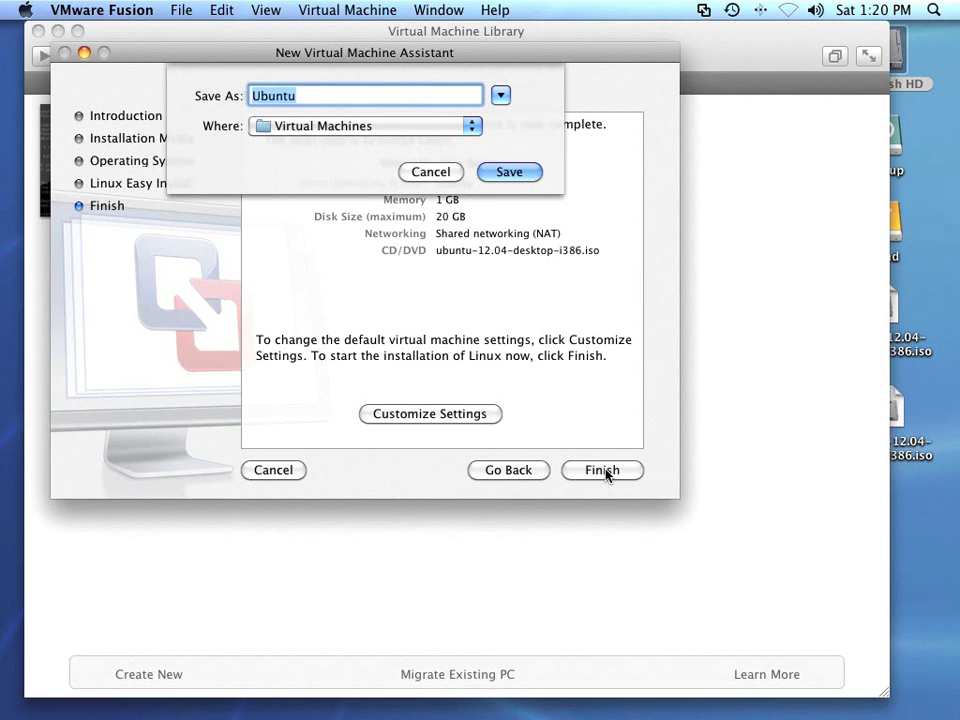
left_click(305, 96)
type("1204d")
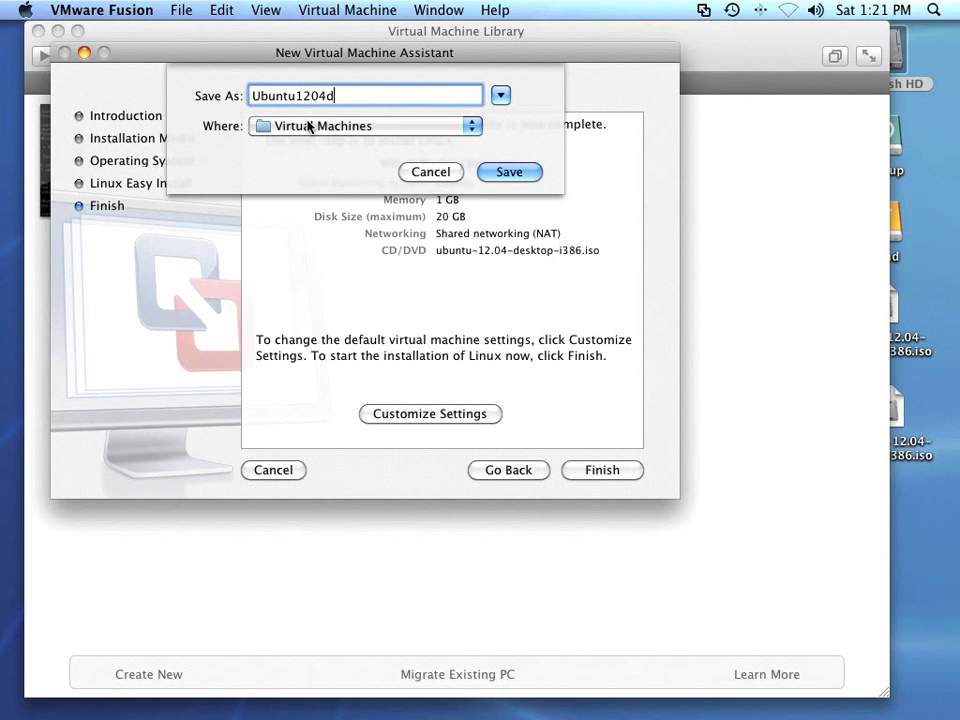
left_click(514, 175)
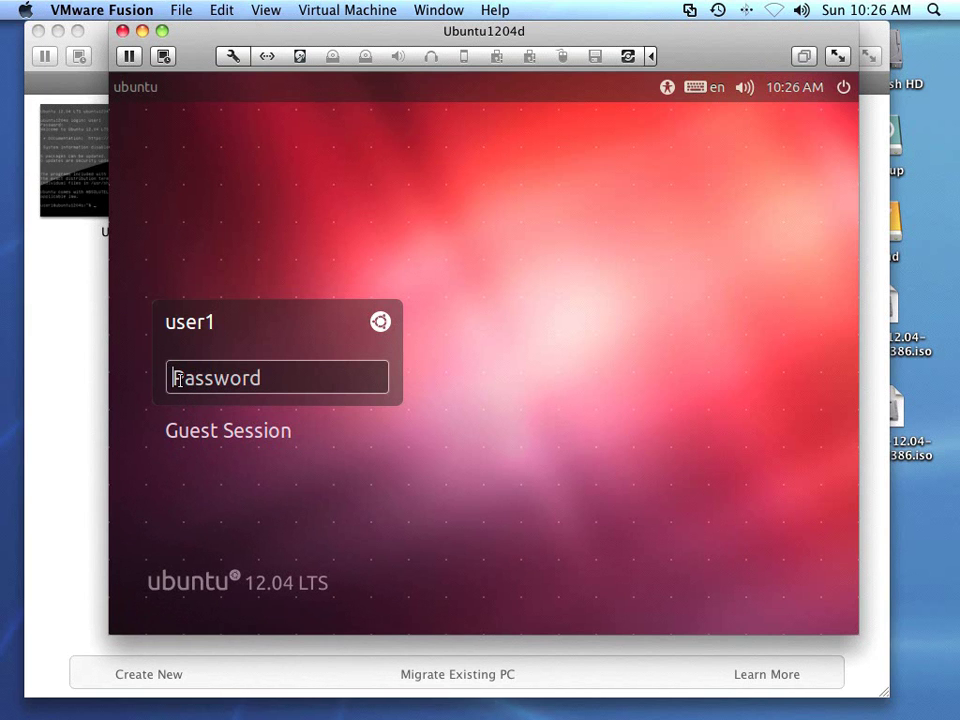
- Type the user1 account password at the Ubuntu login screen
type("p")
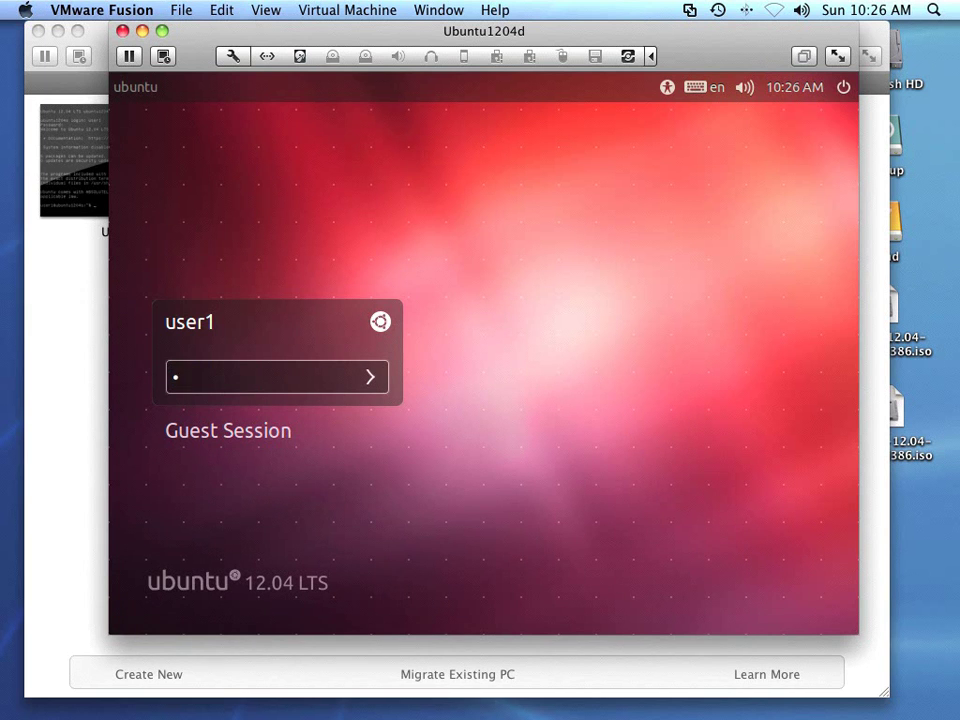
type("assword")
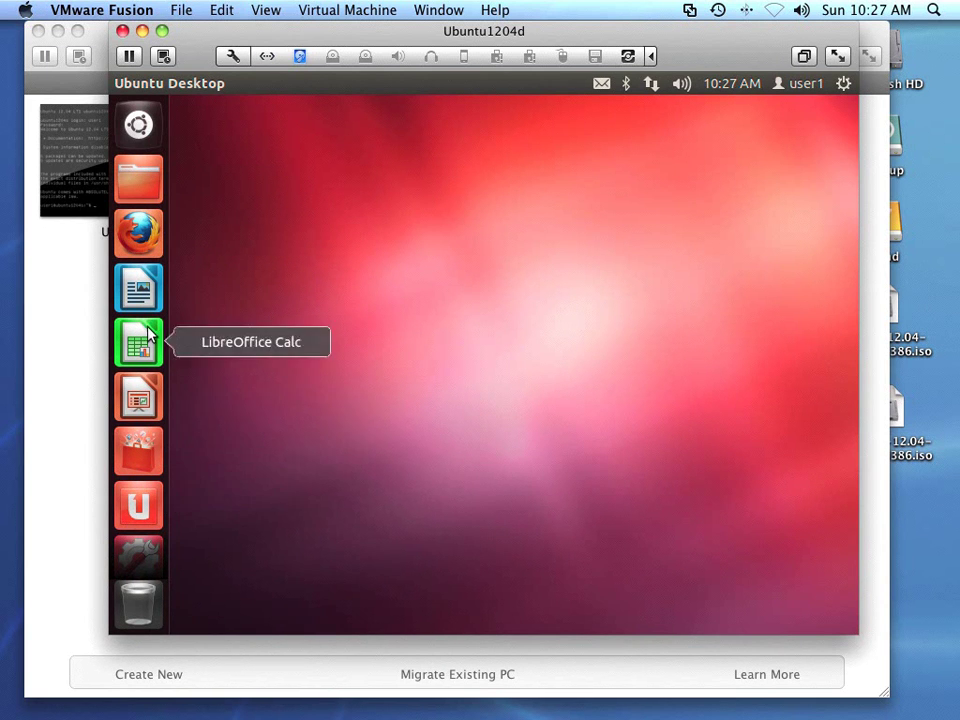
- Open the Dash from the Unity launcher and switch to the Applications lens
left_click(140, 124)
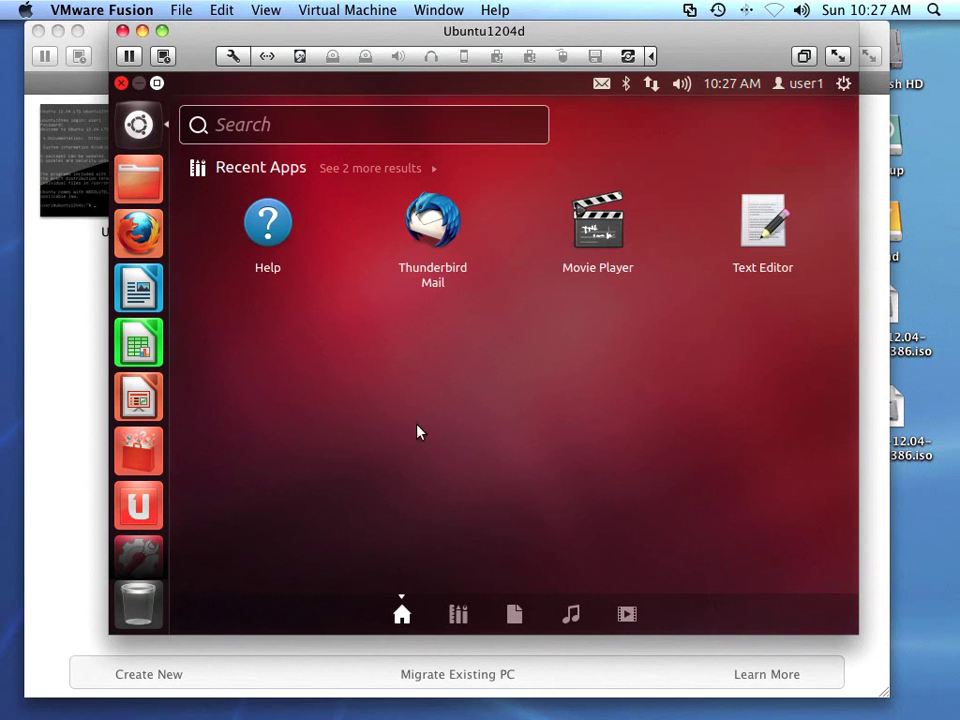
left_click(462, 614)
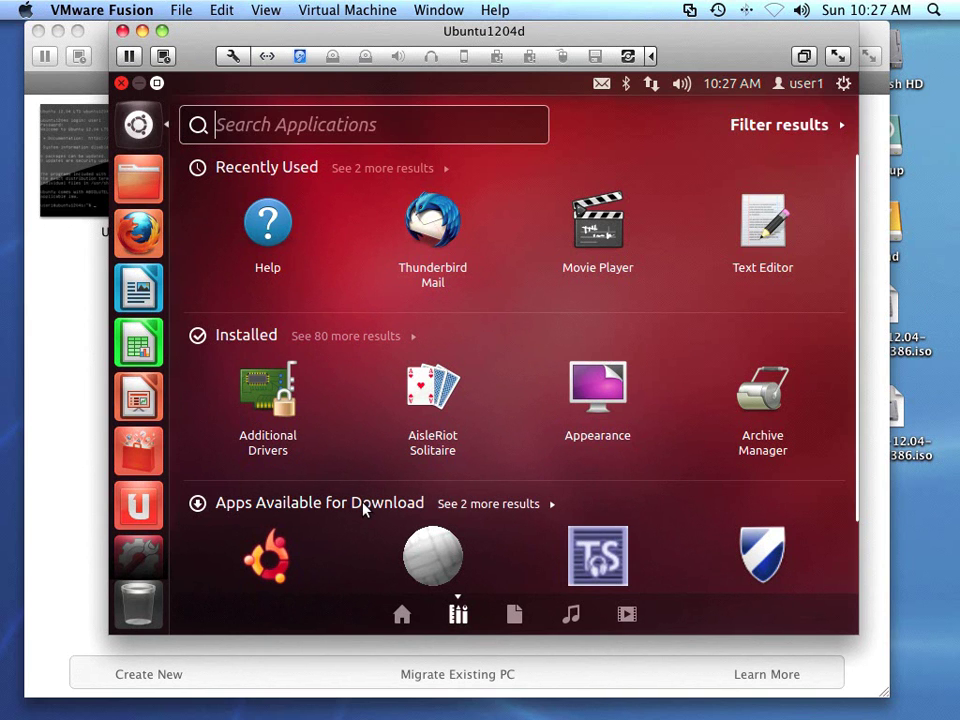
- Show the 80 more installed applications in the Dash and browse down to Terminal and System Settings
left_click(367, 341)
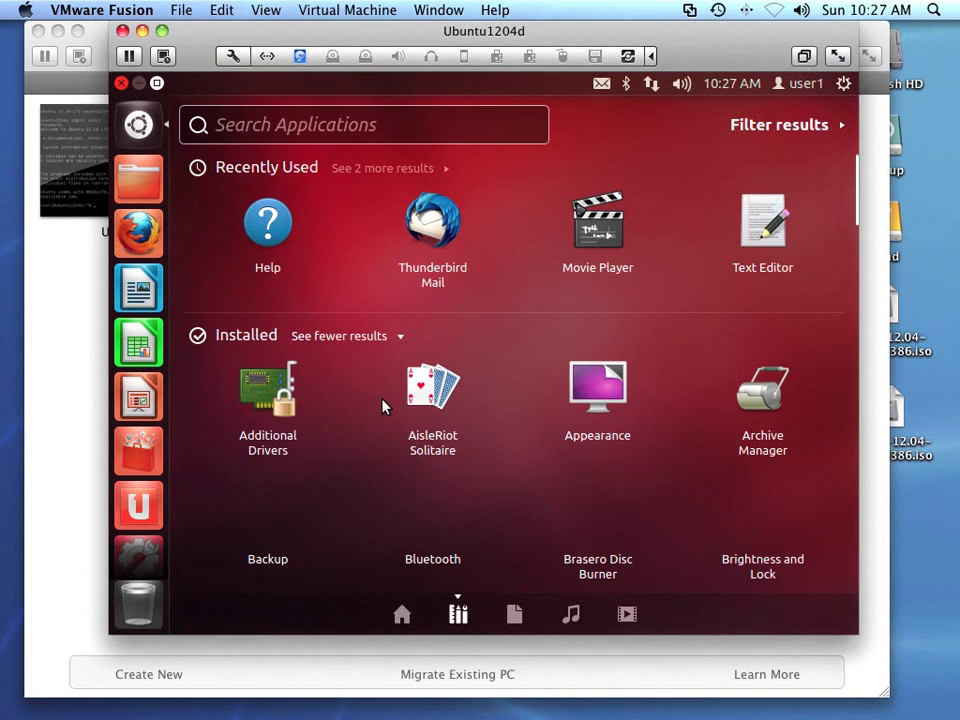
scroll(382, 405, "down", 10)
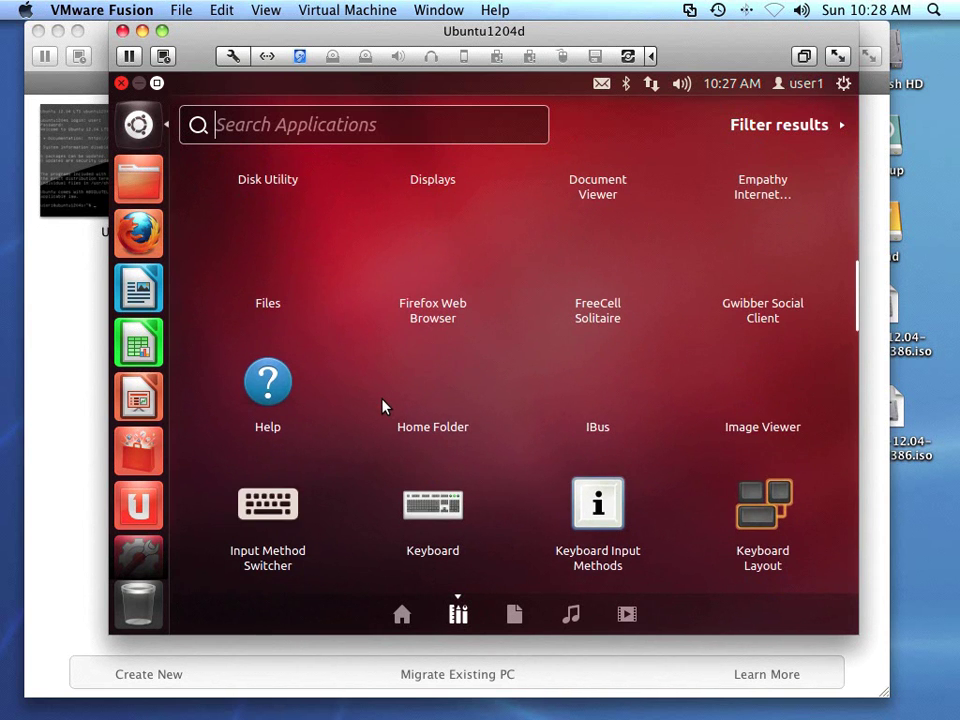
scroll(382, 405, "down", 3)
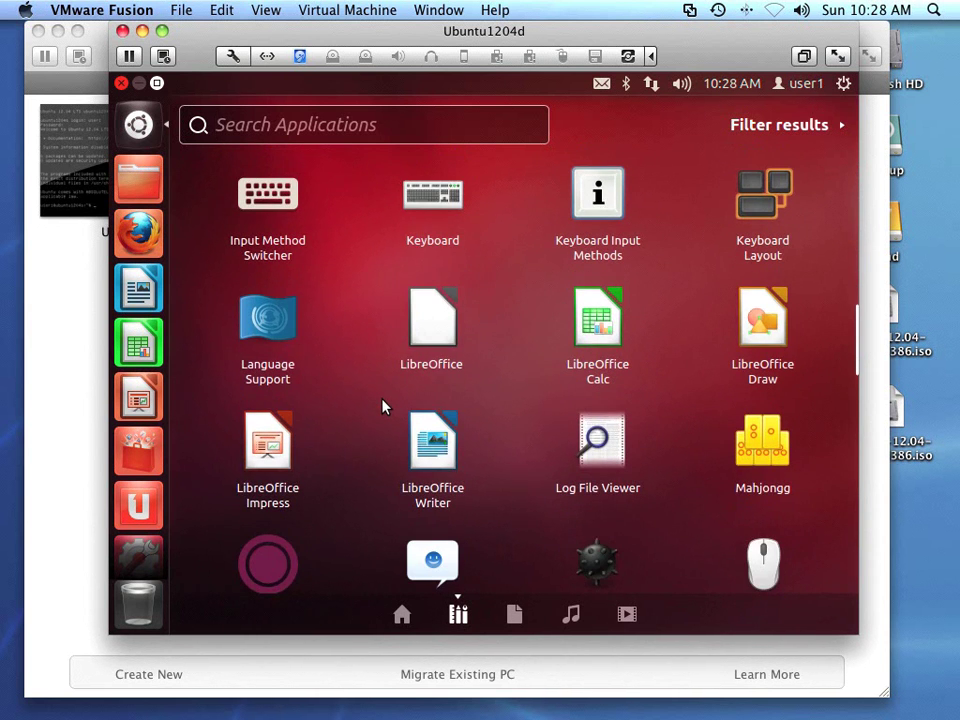
scroll(382, 405, "up", 5)
scroll(382, 405, "up", 1)
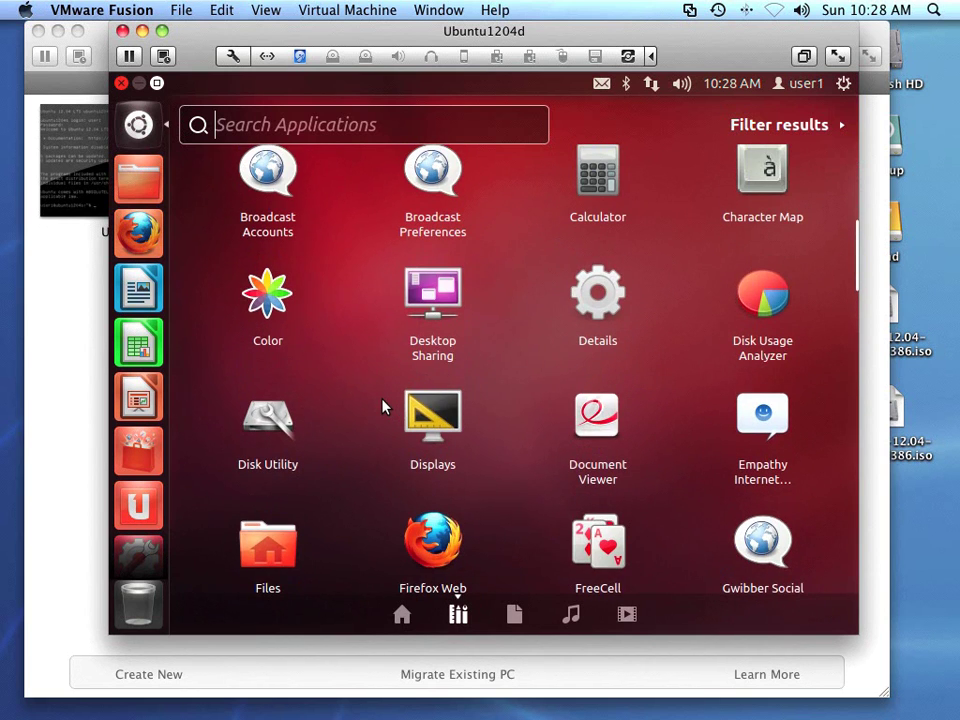
scroll(382, 405, "up", 1)
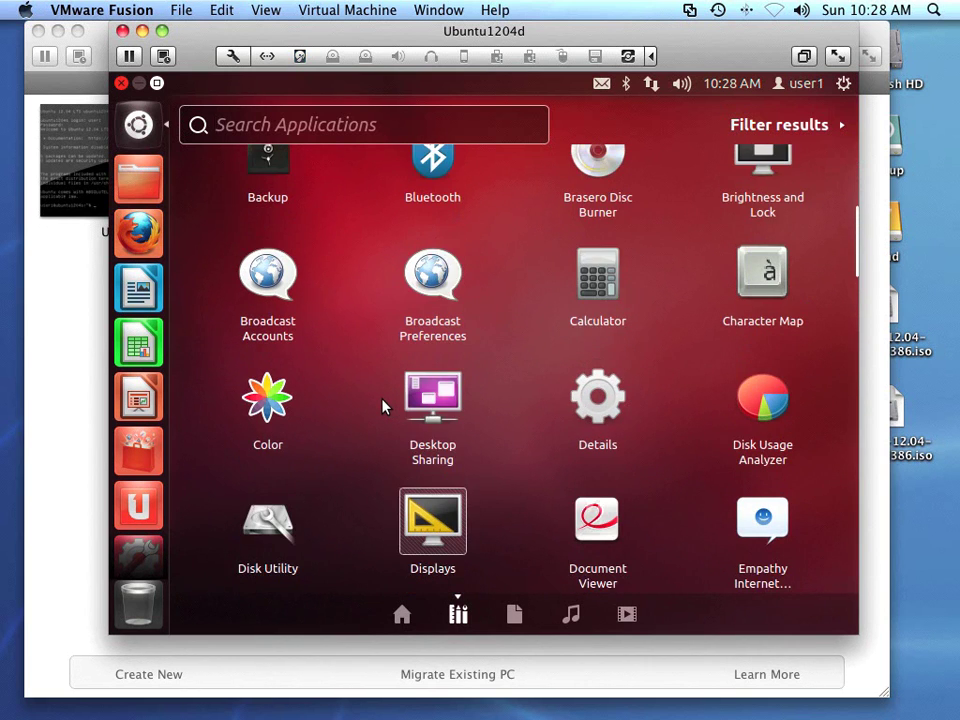
scroll(382, 405, "down", 8)
scroll(382, 405, "down", 2)
scroll(382, 405, "down", 4)
scroll(382, 405, "down", 2)
scroll(382, 405, "up", 1)
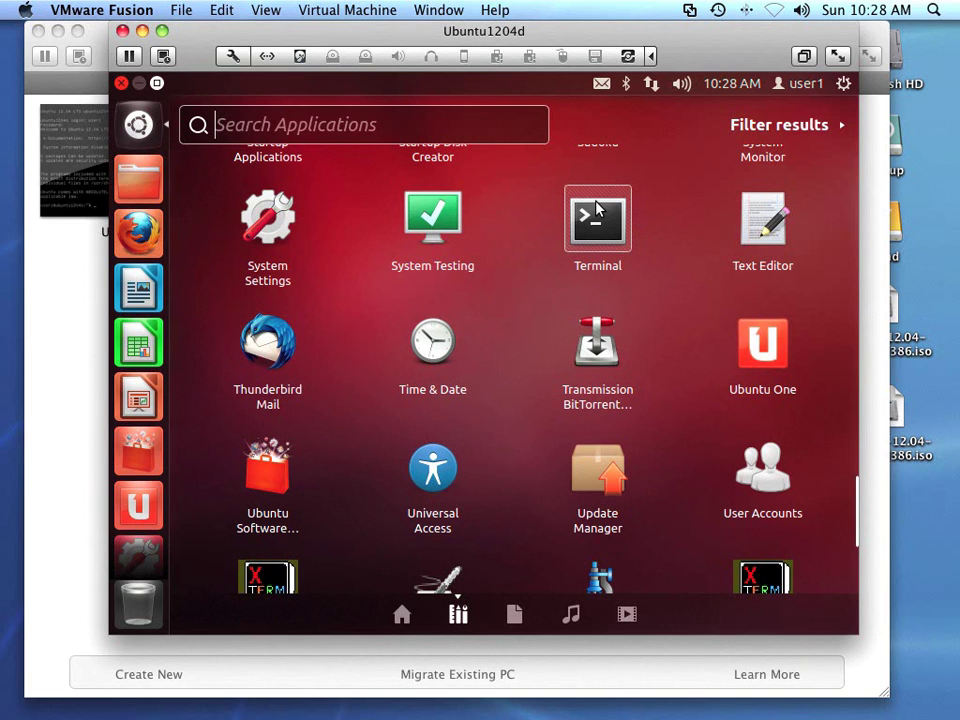
- Pin Terminal to the Ubuntu launcher, then bring up LibreOffice Writer's launcher quicklist
left_click_drag(596, 208, 137, 328)
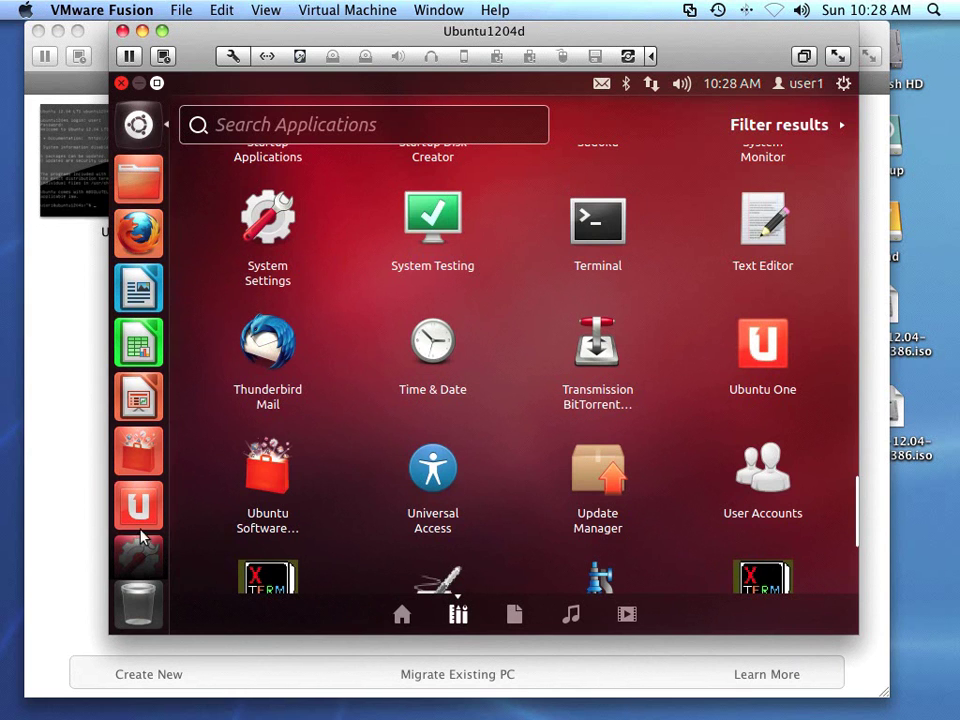
scroll(148, 580, "down", 1)
scroll(148, 580, "down", 2)
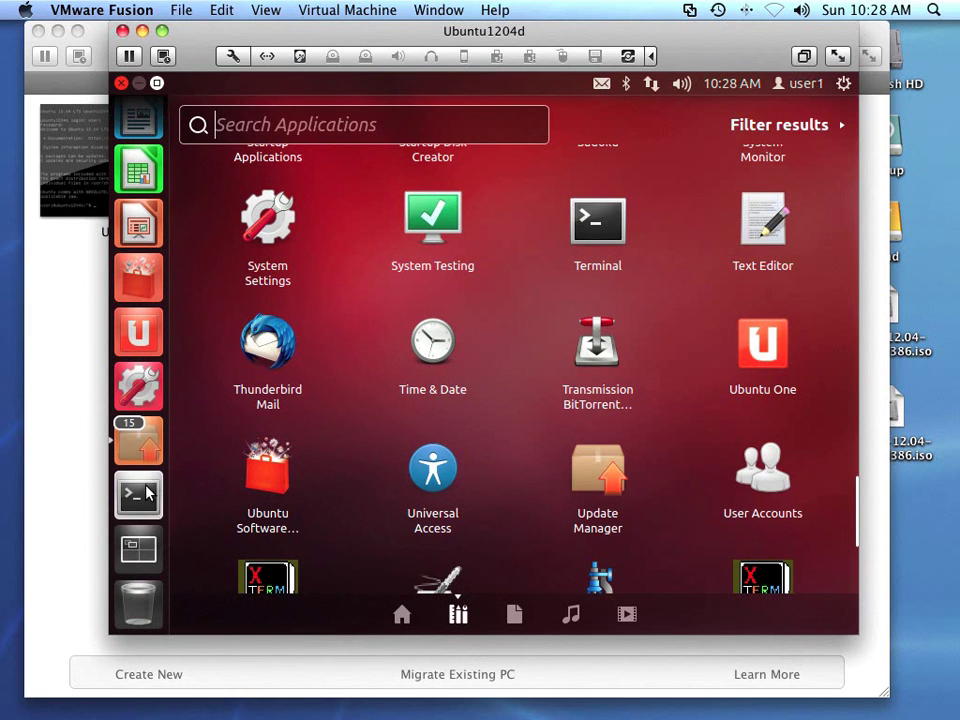
scroll(147, 493, "up", 3)
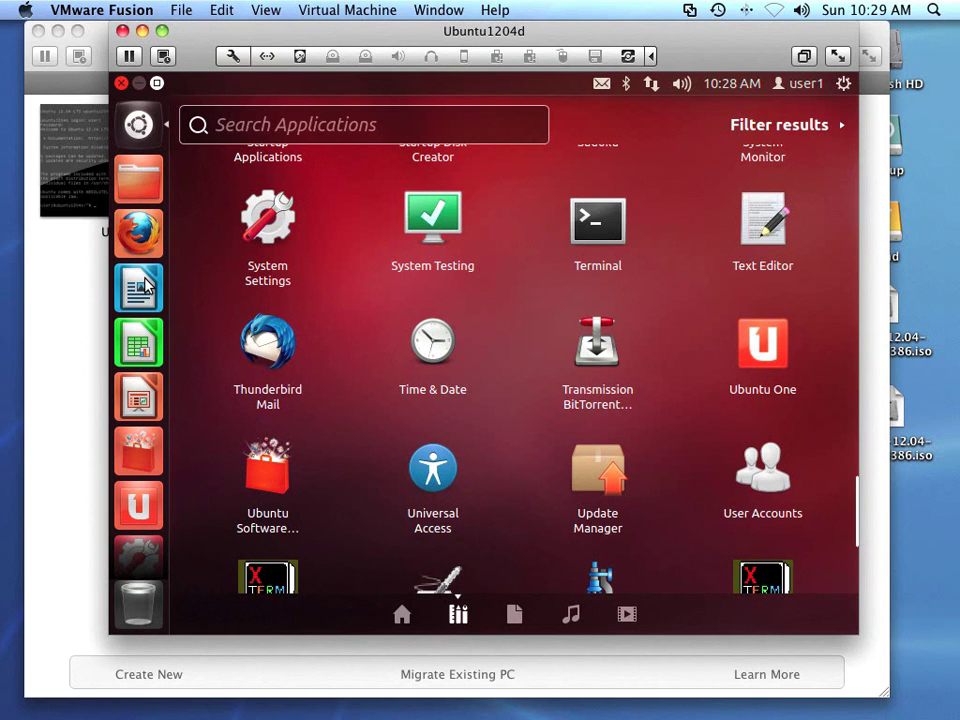
right_click(145, 286)
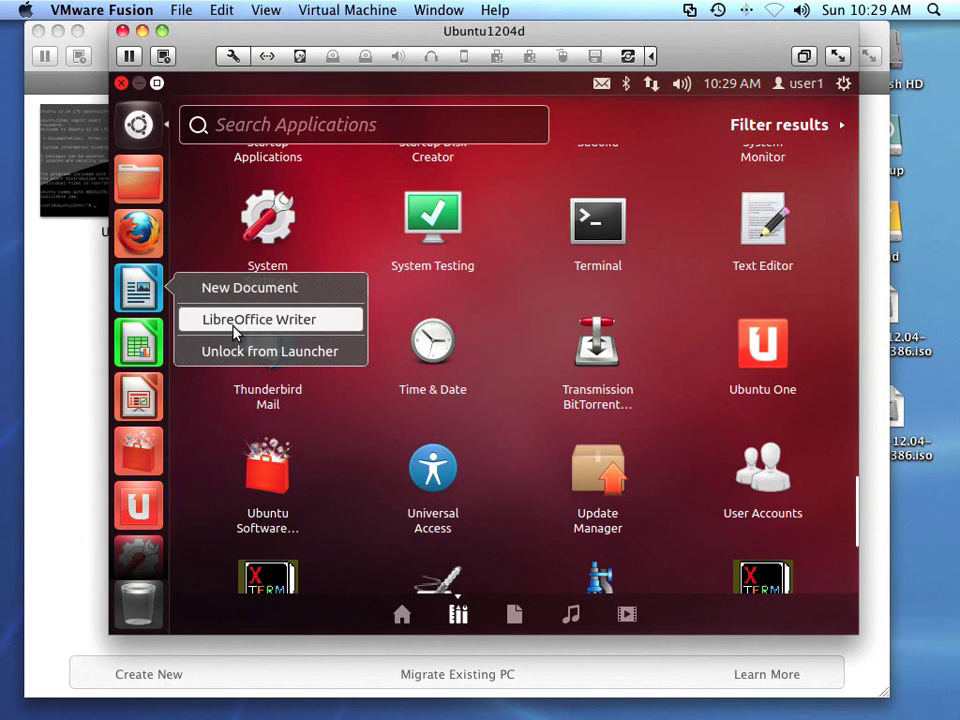
- Unlock LibreOffice Writer, Calc and Impress from the Ubuntu launcher in turn
left_click(251, 352)
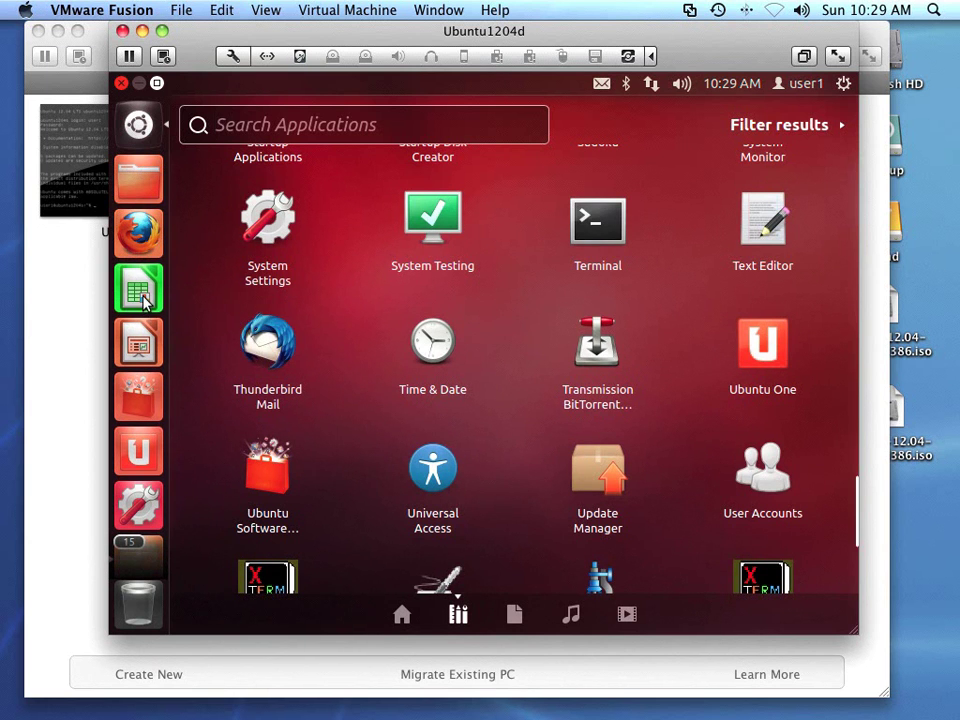
right_click(146, 296)
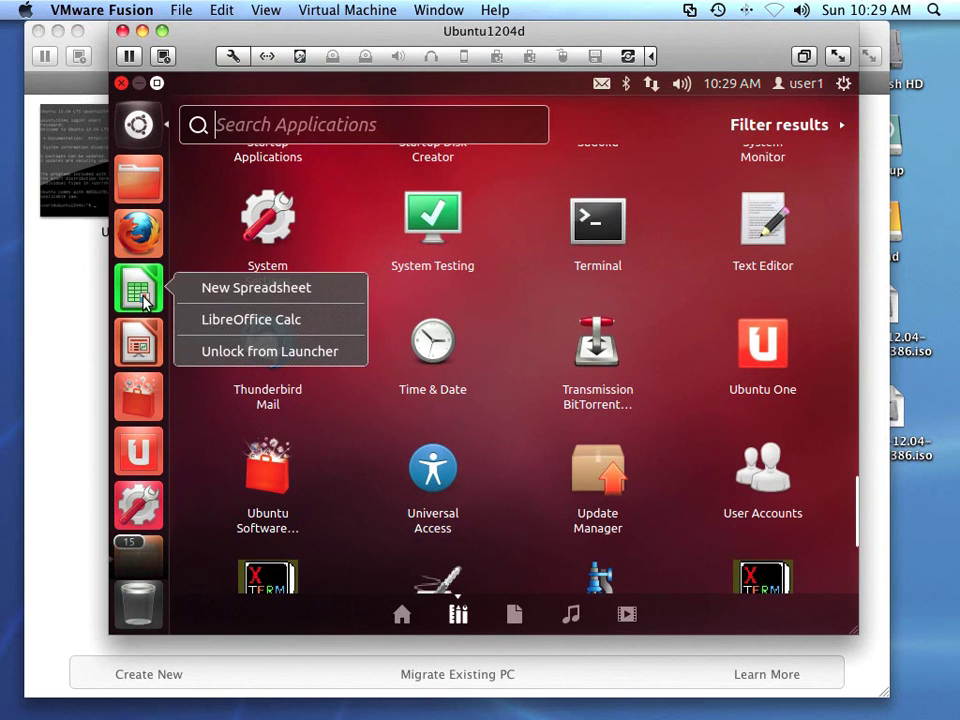
left_click(245, 351)
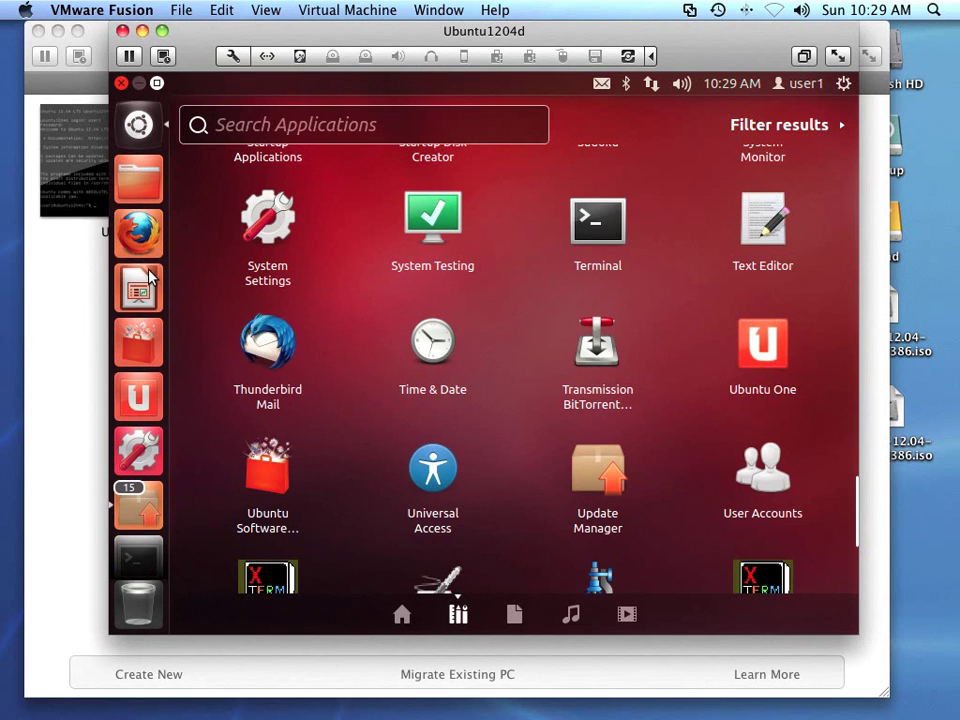
right_click(138, 290)
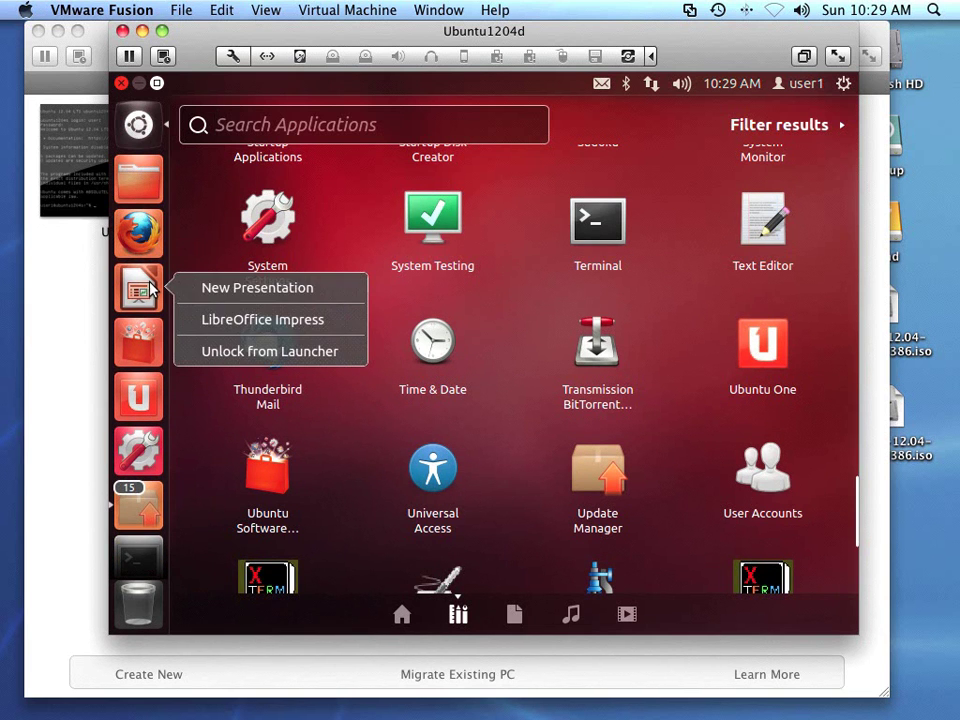
left_click(259, 353)
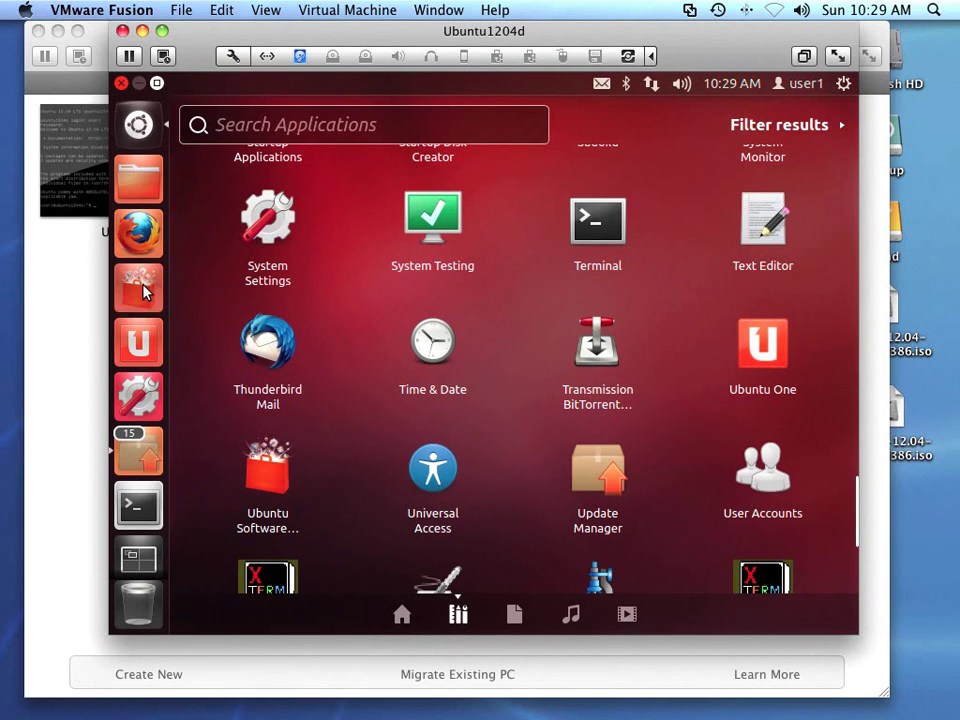
- Launch Ubuntu Software Center, open Stellarium under Top Rated and attempt to install it
left_click(145, 290)
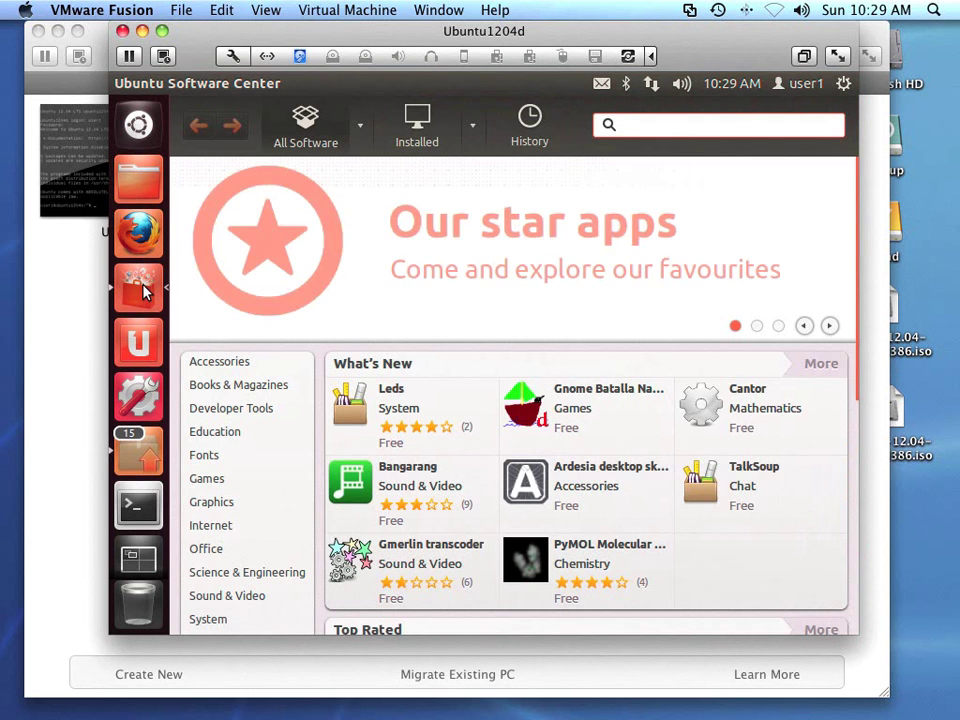
scroll(505, 275, "down", 2)
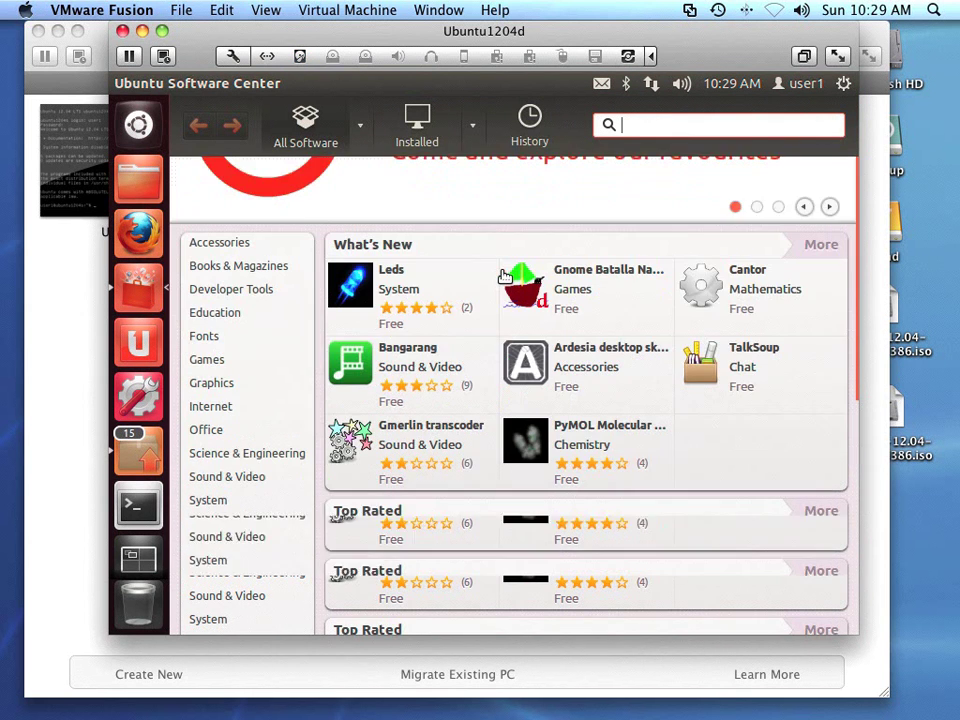
scroll(505, 275, "down", 1)
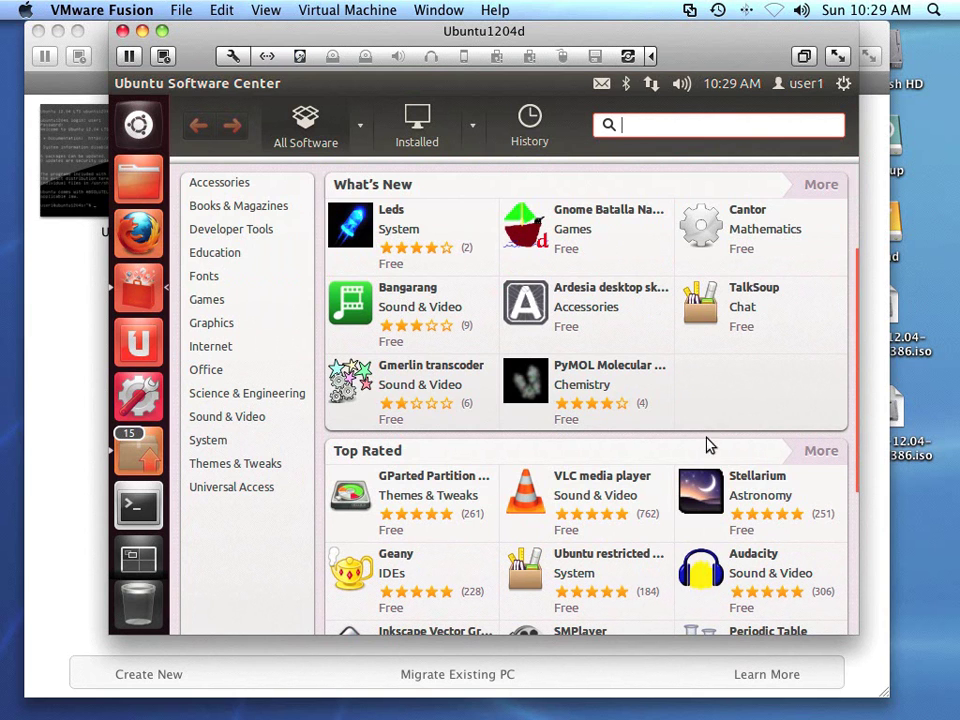
left_click(748, 490)
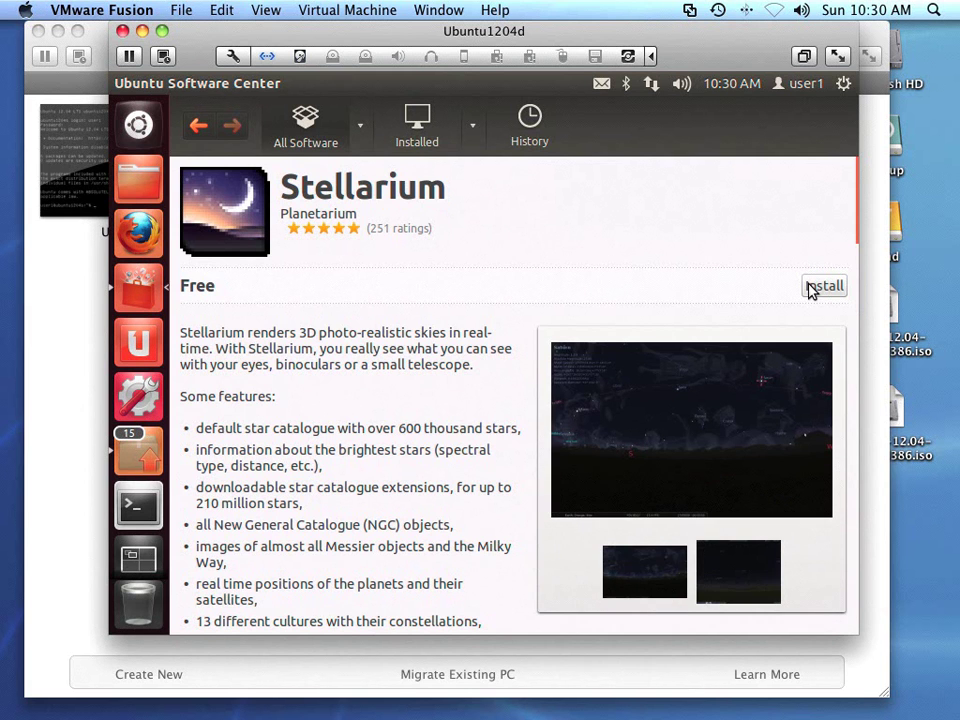
left_click(812, 286)
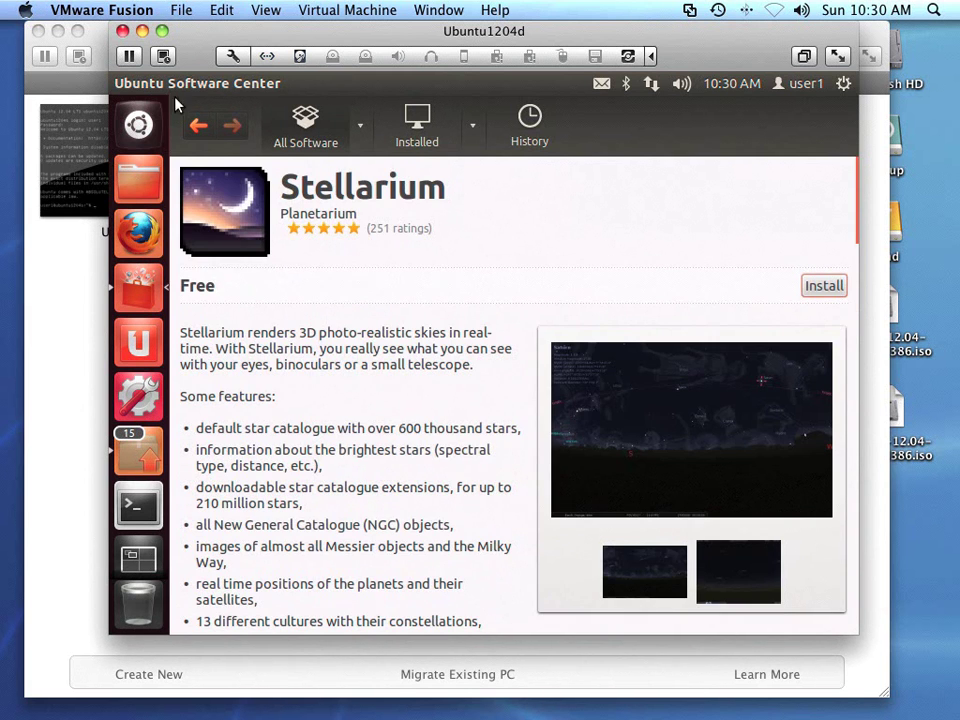
- Close the Ubuntu Software Center window, leaving the bare desktop and launcher
mouse_move(181, 79)
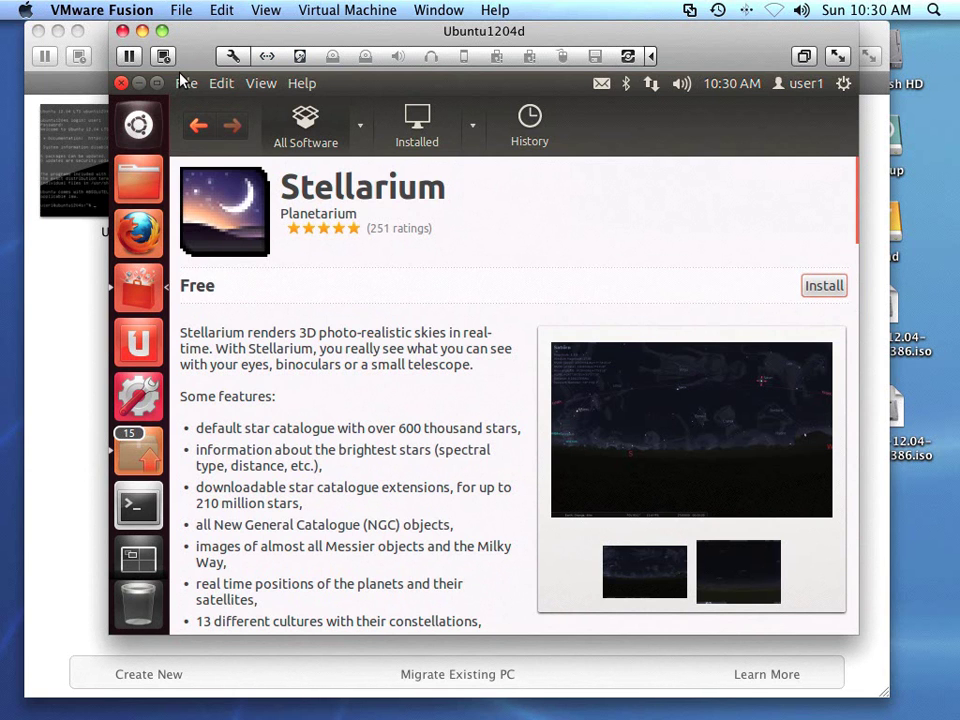
left_click(122, 84)
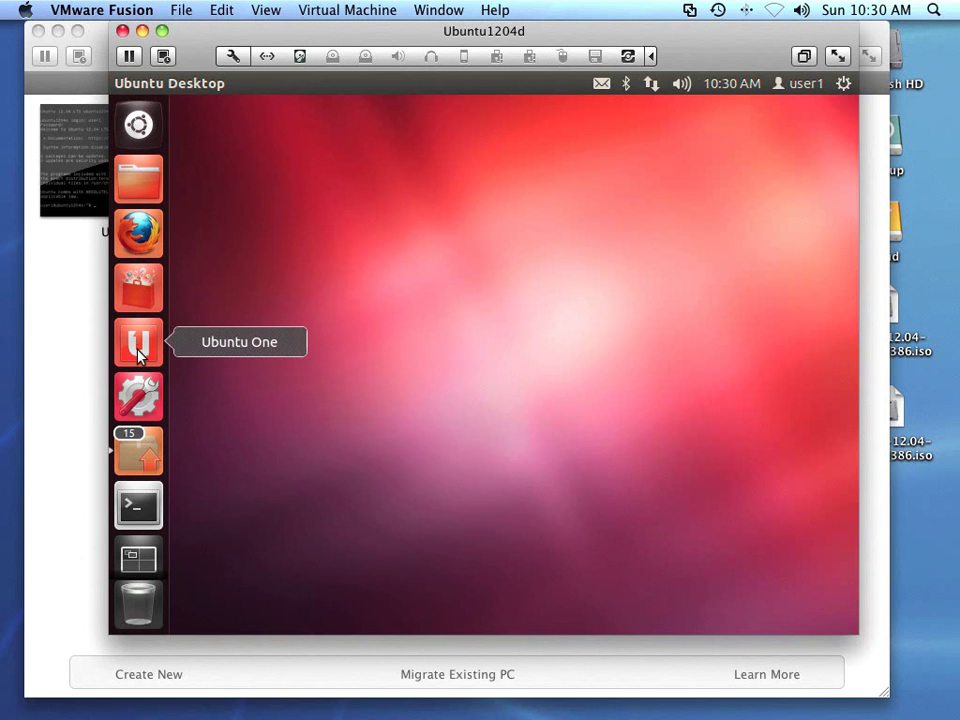
- Launch System Settings from the launcher's gear-and-wrench icon to show the All Settings panels
left_click(140, 397)
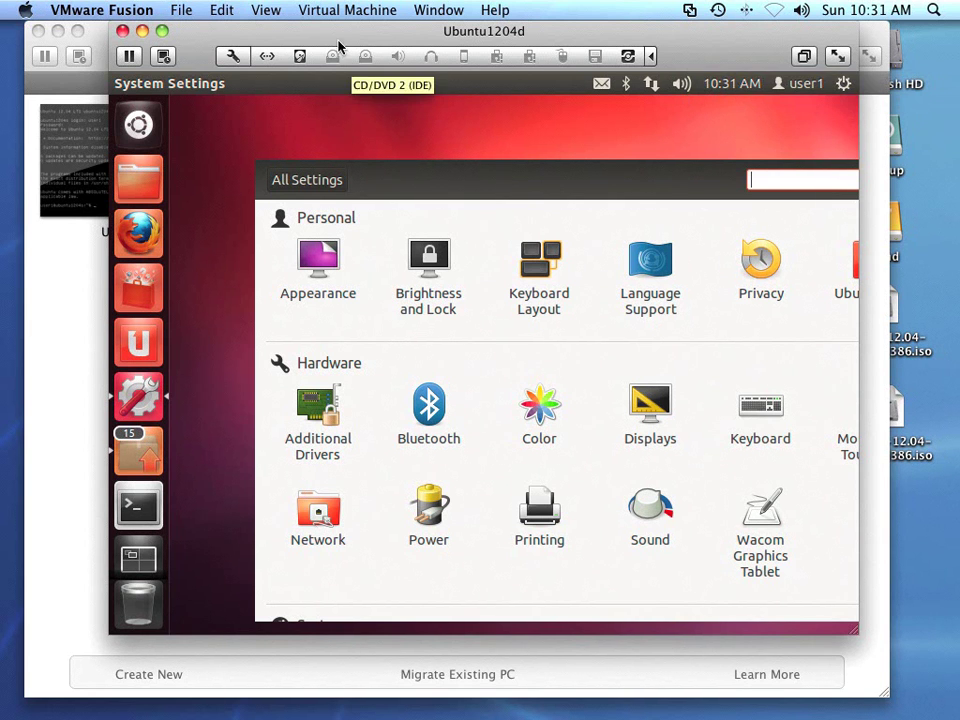
- Switch the Ubuntu VM to View > Full Screen, then back to View > Single Window
left_click(268, 11)
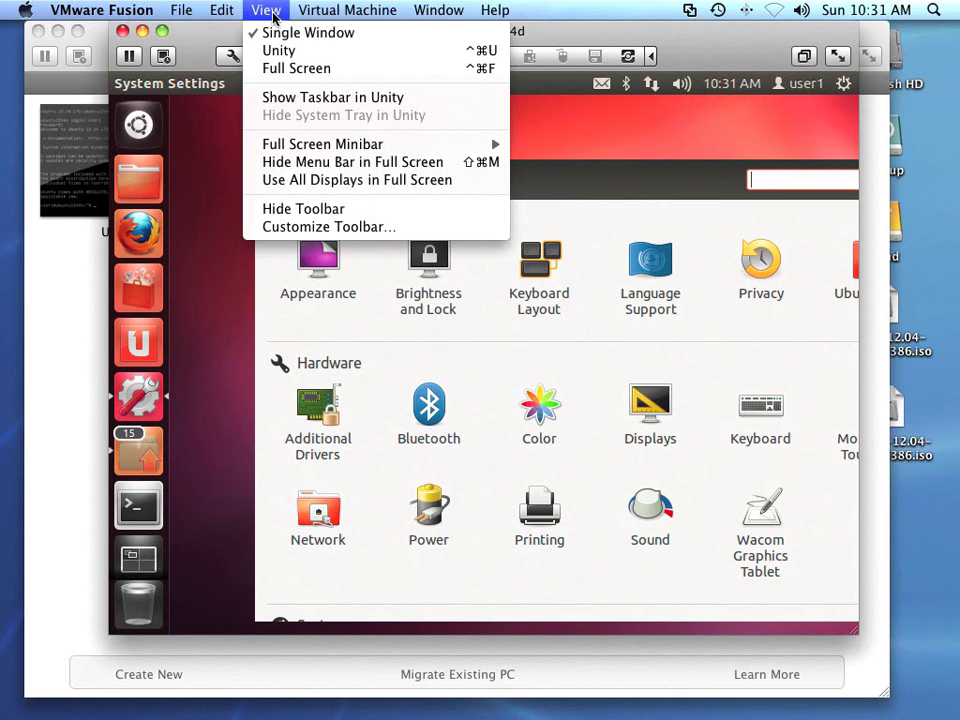
left_click(281, 68)
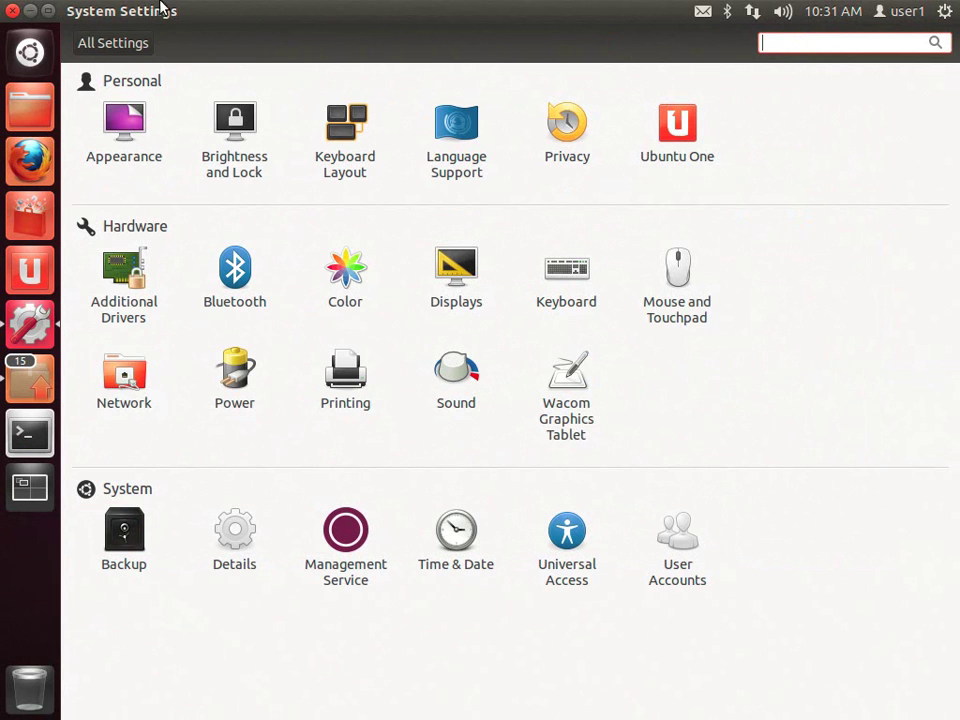
mouse_move(160, 5)
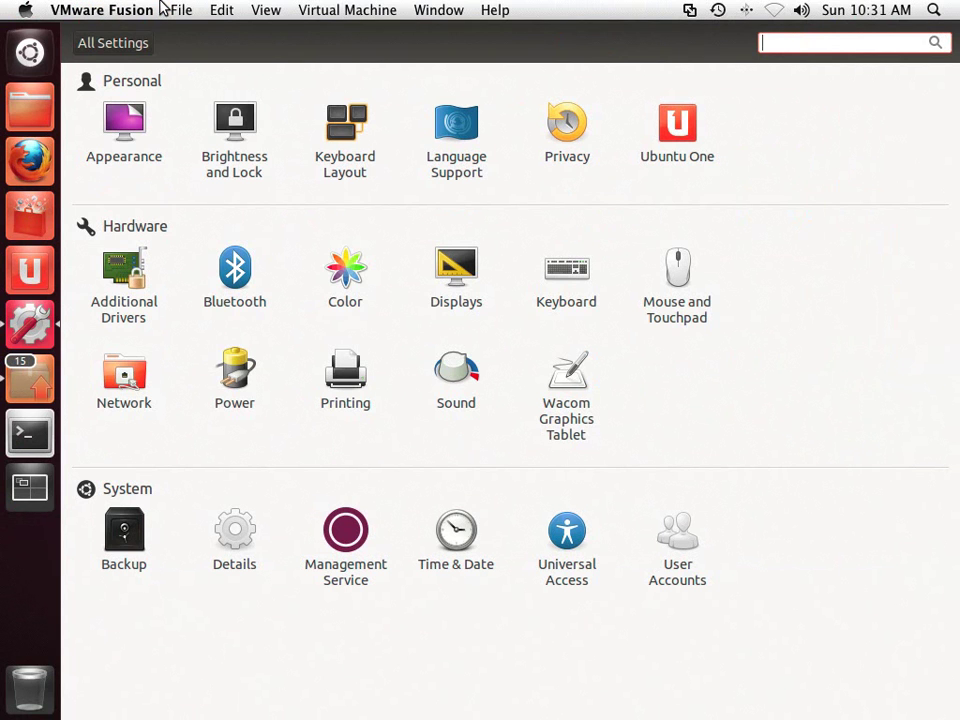
left_click(268, 12)
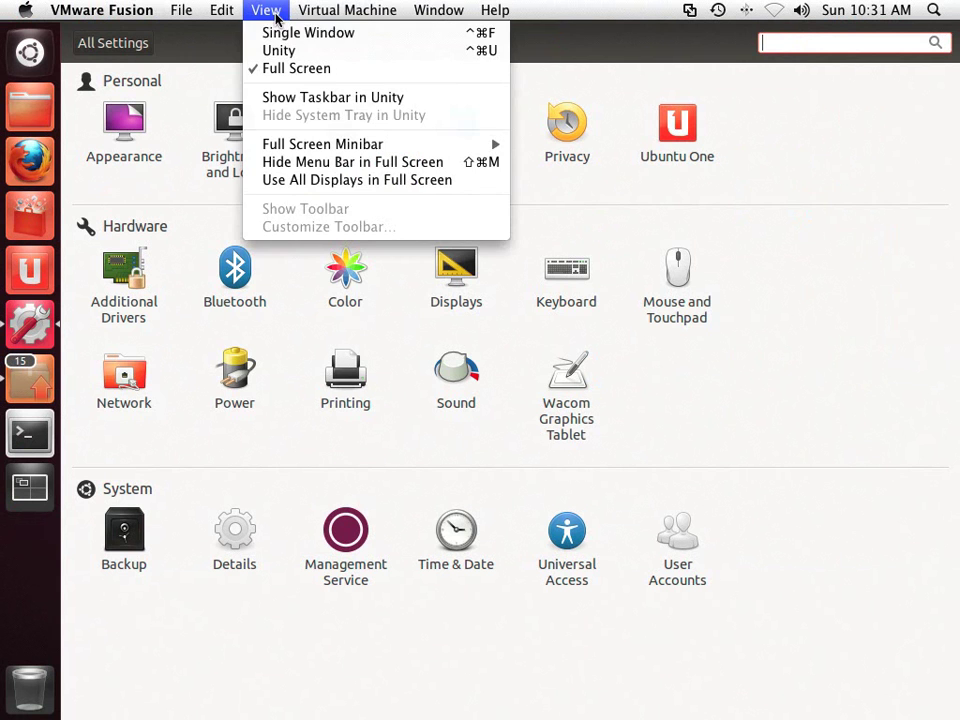
left_click(283, 34)
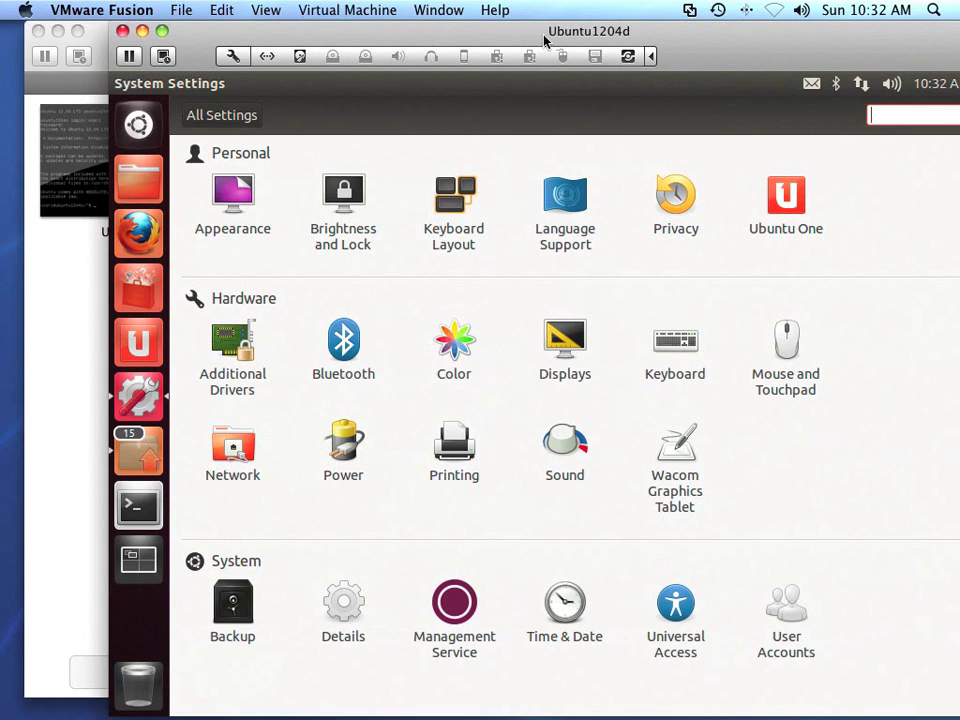
- Move the VM window fully onscreen and open Ubuntu's session menu with Suspend and Shut Down
left_click_drag(545, 40, 438, 40)
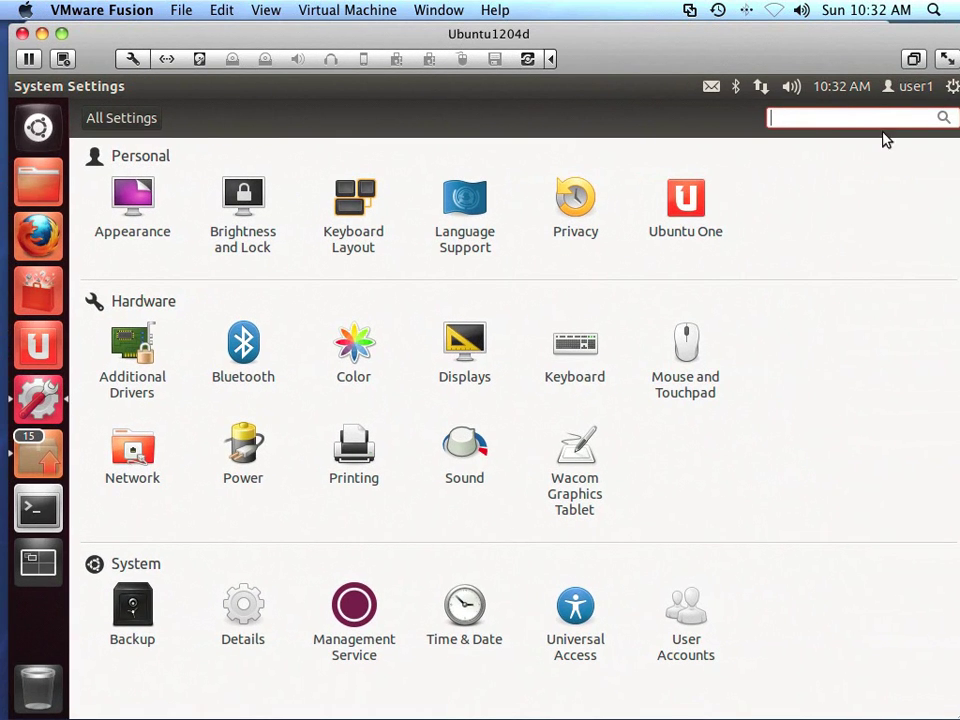
left_click(953, 86)
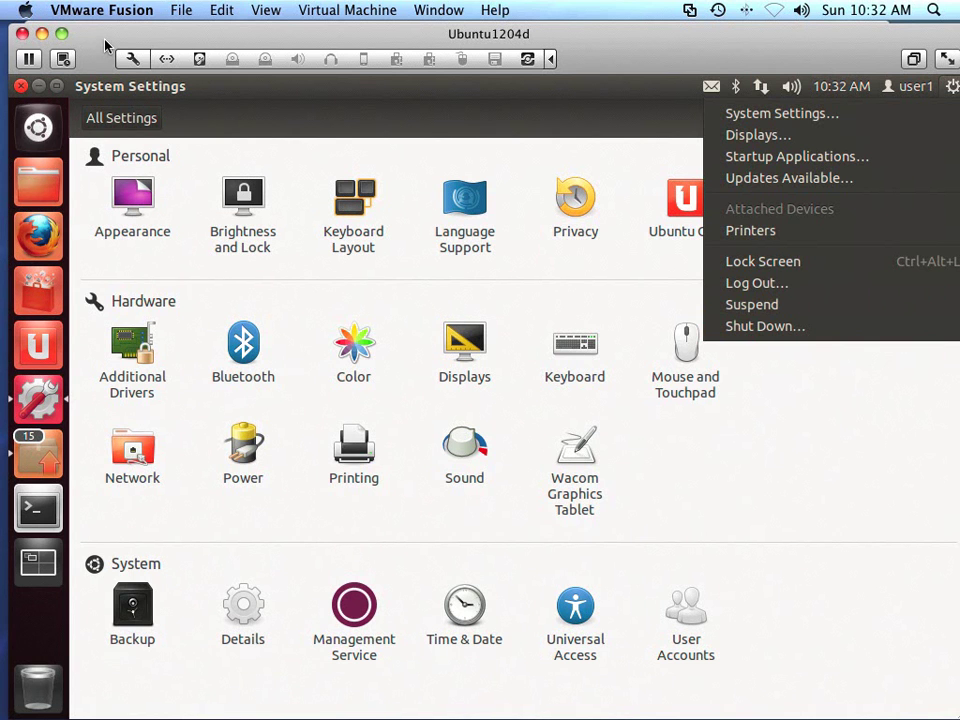
- Suspend the Ubuntu1204d virtual machine and close its window
left_click(28, 60)
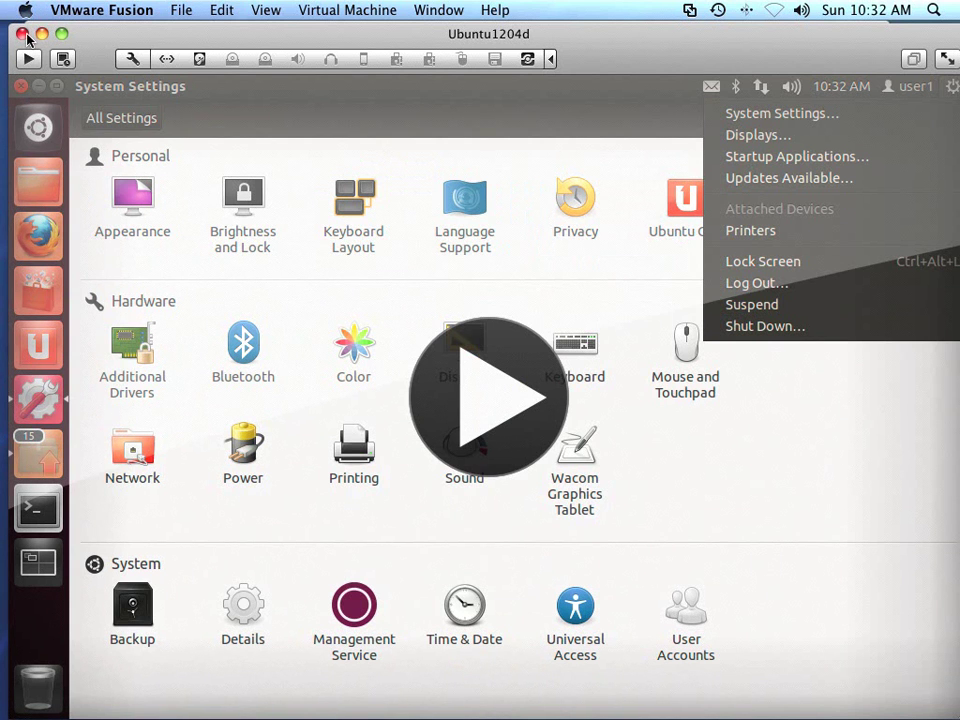
left_click(22, 36)
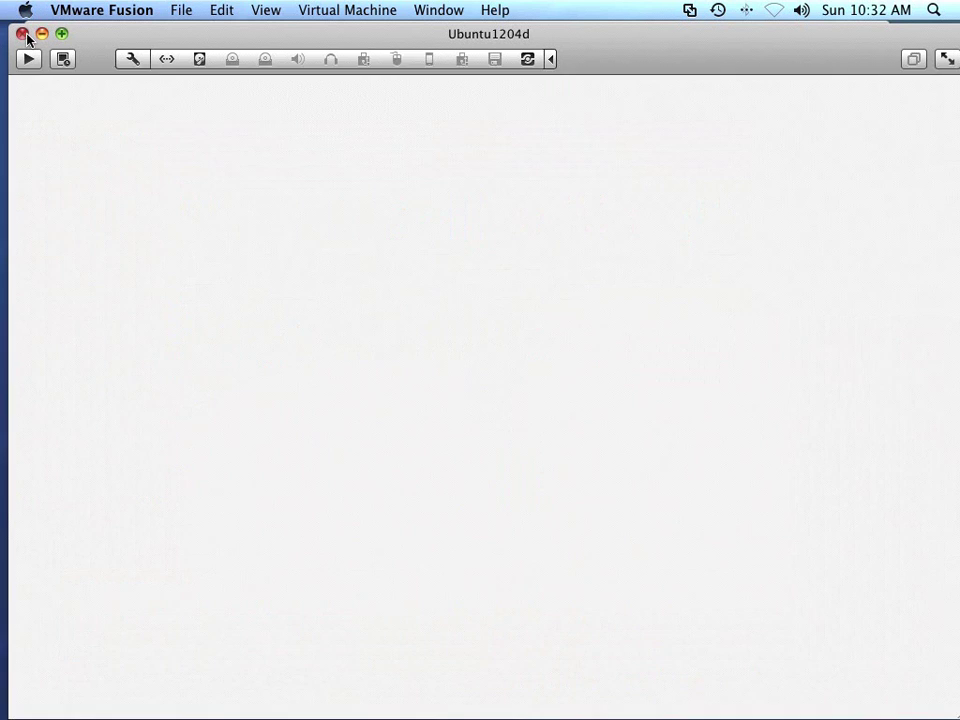